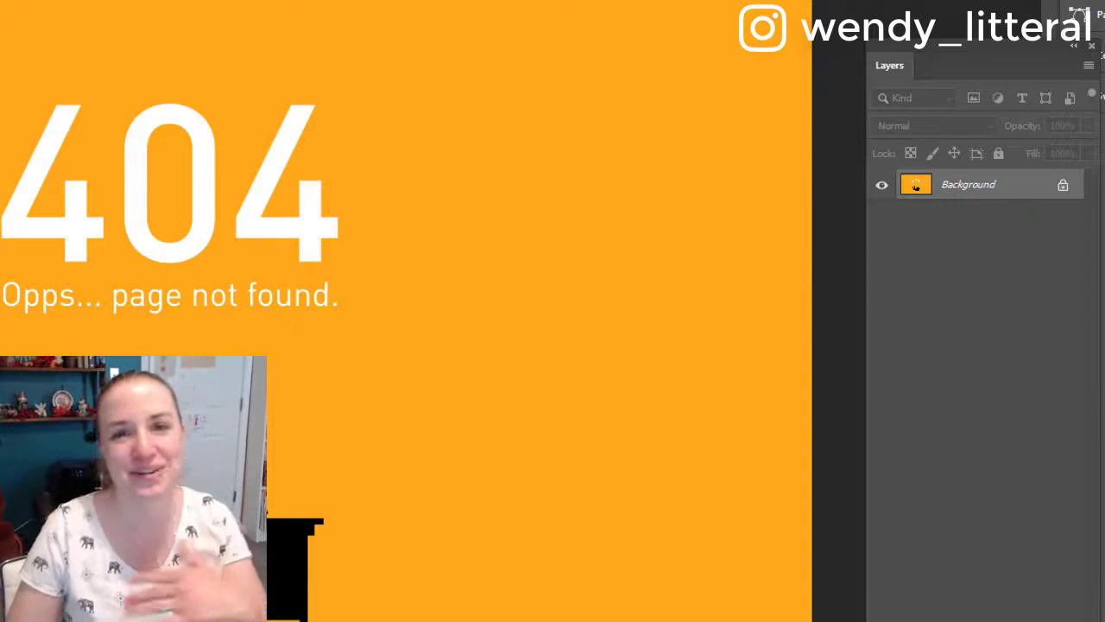
Duplicate the Background into Layer 1, then make further copies of Layer 1 with Ctrl+J.
{"action": "key", "text": "ctrl+j"}
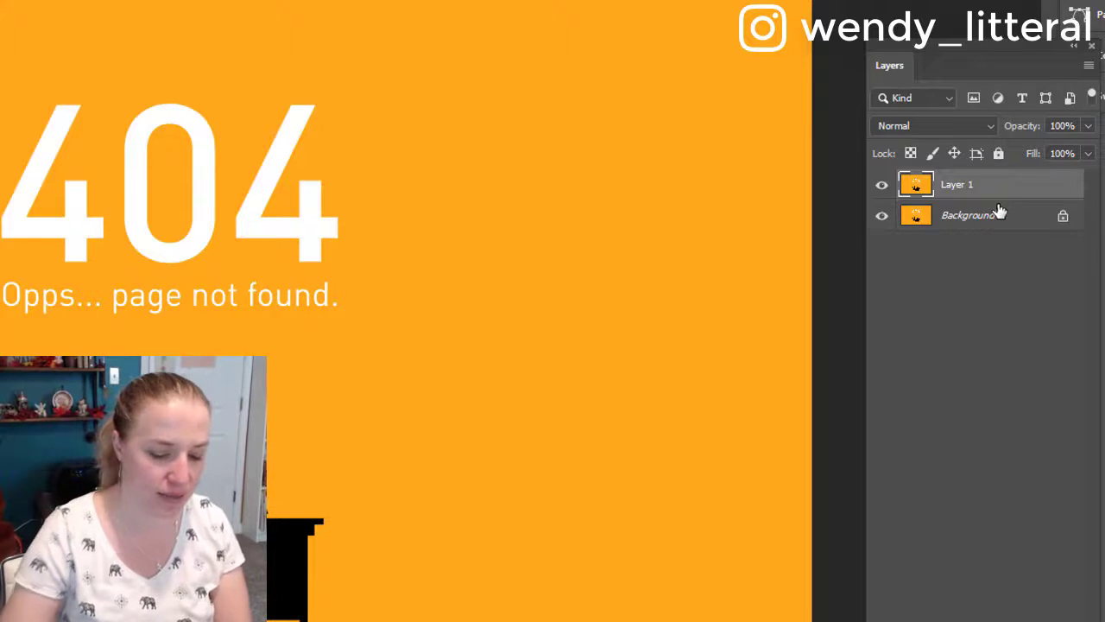
{"action": "key", "text": "ctrl+j"}
{"action": "key", "text": "ctrl+j"}
{"action": "key", "text": "ctrl+j"}
{"action": "key", "text": "ctrl+j"}
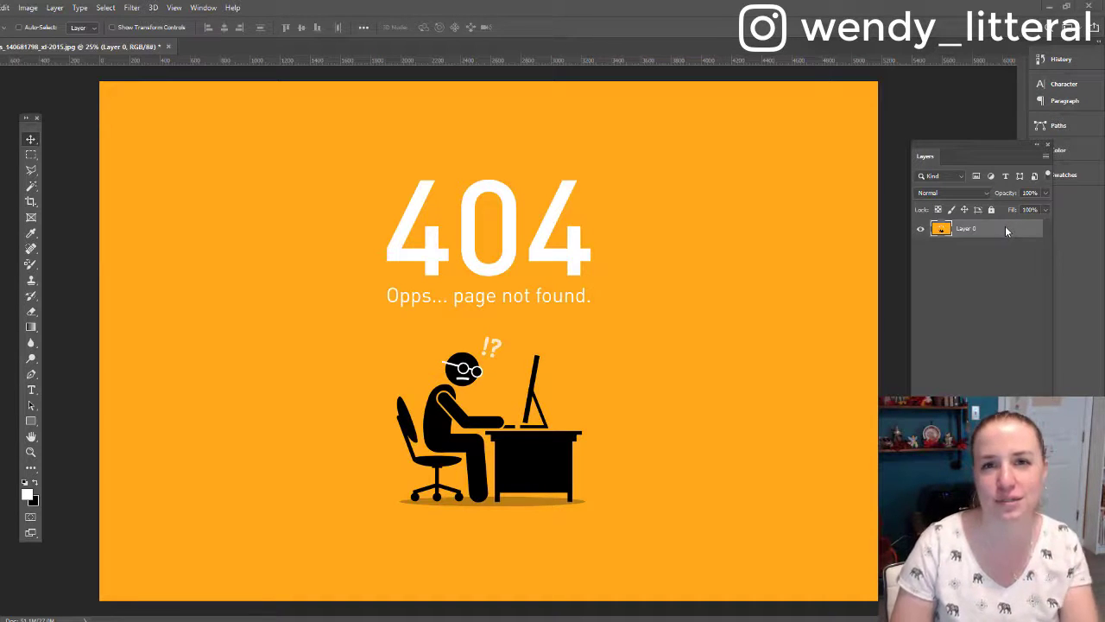
{"action": "left_click", "coordinate": [954, 192]}
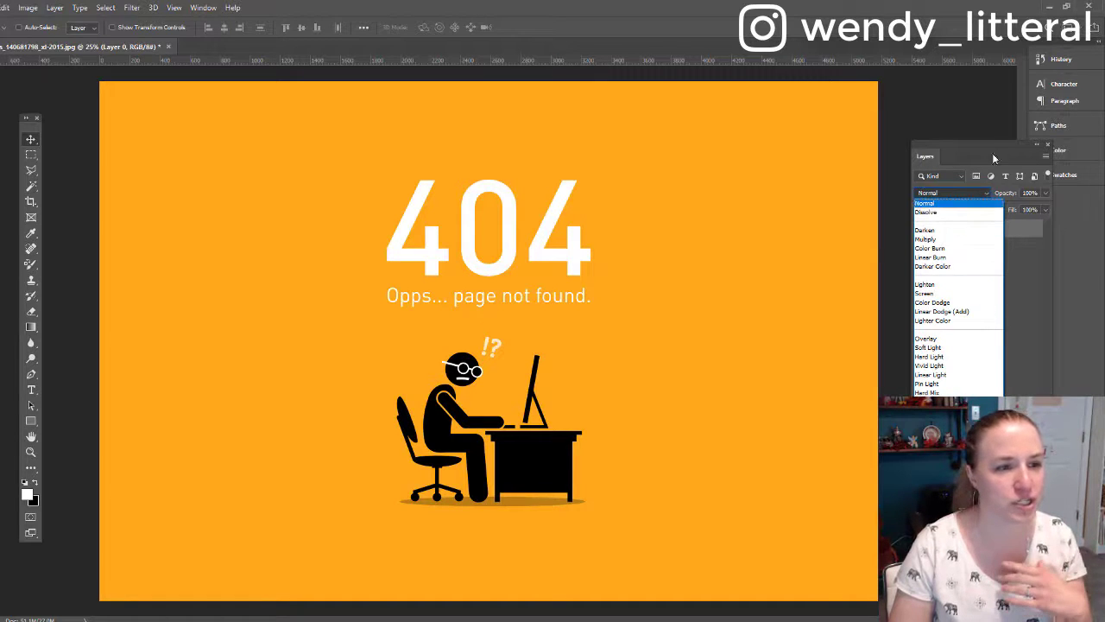
{"action": "left_click", "coordinate": [933, 202]}
{"action": "left_click", "coordinate": [1016, 314]}
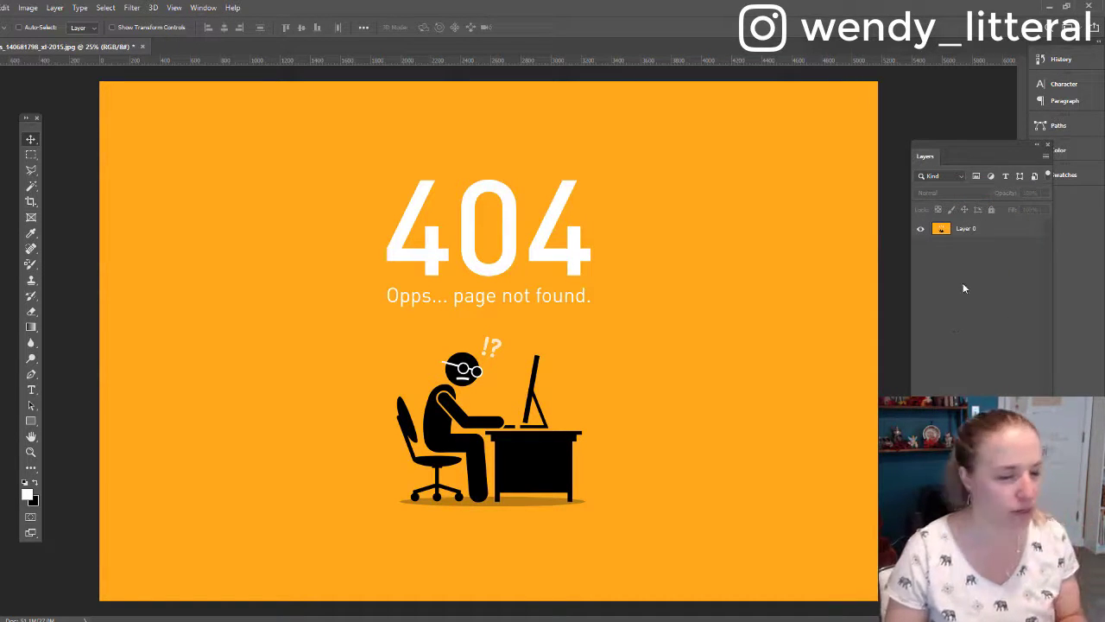
{"action": "left_click", "coordinate": [986, 228]}
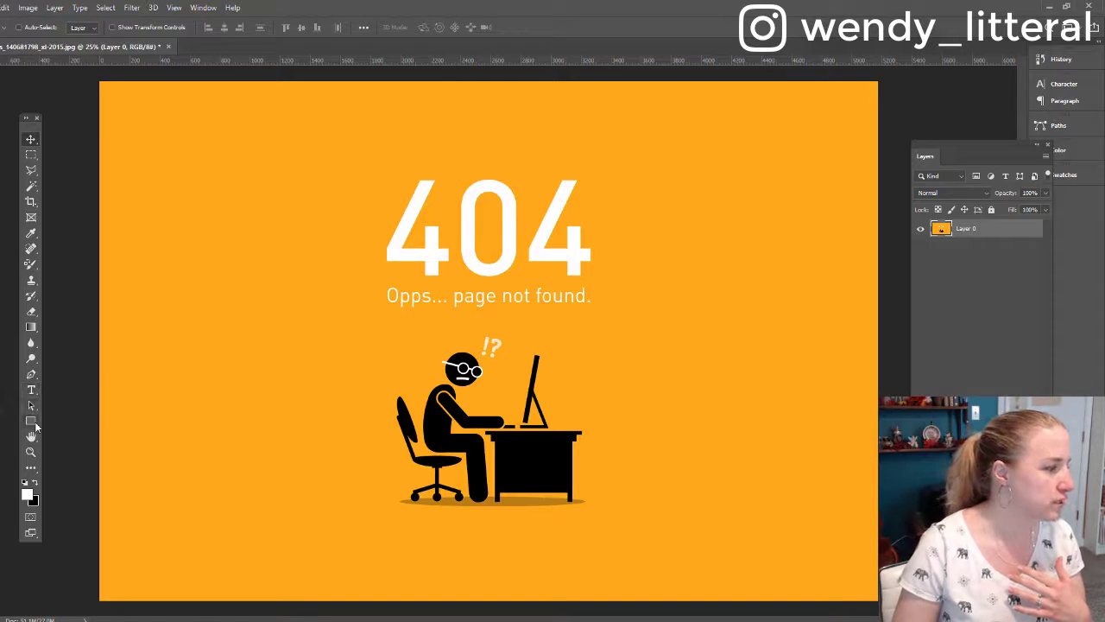
Try drawing a white rounded rectangle near the top right, then undo it.
{"action": "left_click_drag", "start_coordinate": [30, 421], "coordinate": [60, 432]}
{"action": "left_click_drag", "start_coordinate": [720, 131], "coordinate": [789, 218]}
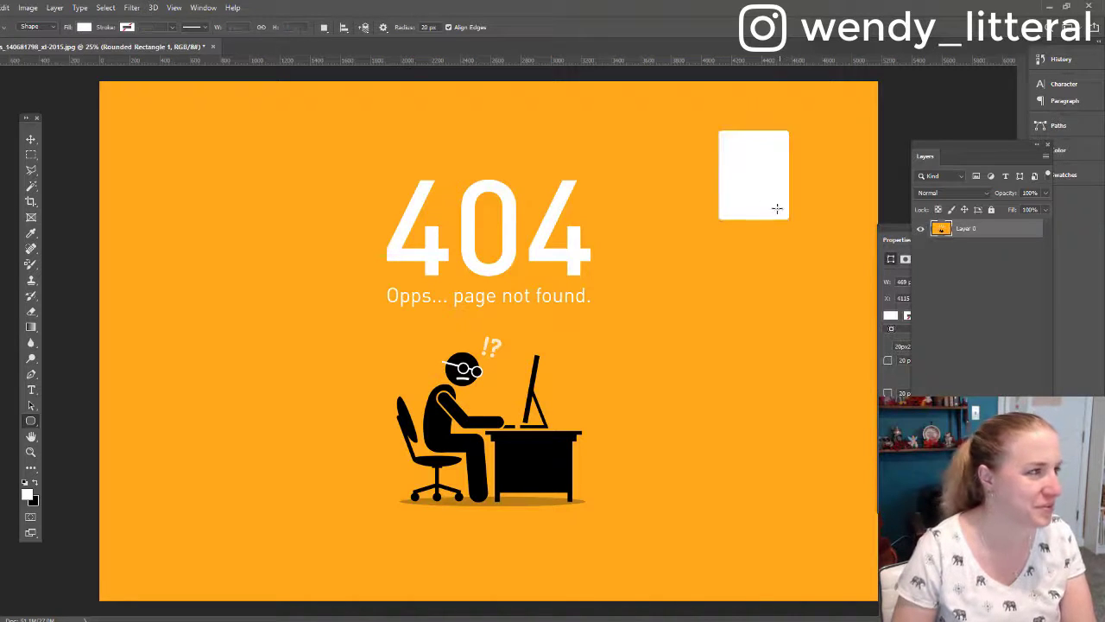
{"action": "key", "text": "ctrl+z"}
Draw a white 560 × 560 px circle near the top-right corner with the Ellipse Tool.
{"action": "left_click", "coordinate": [8, 28]}
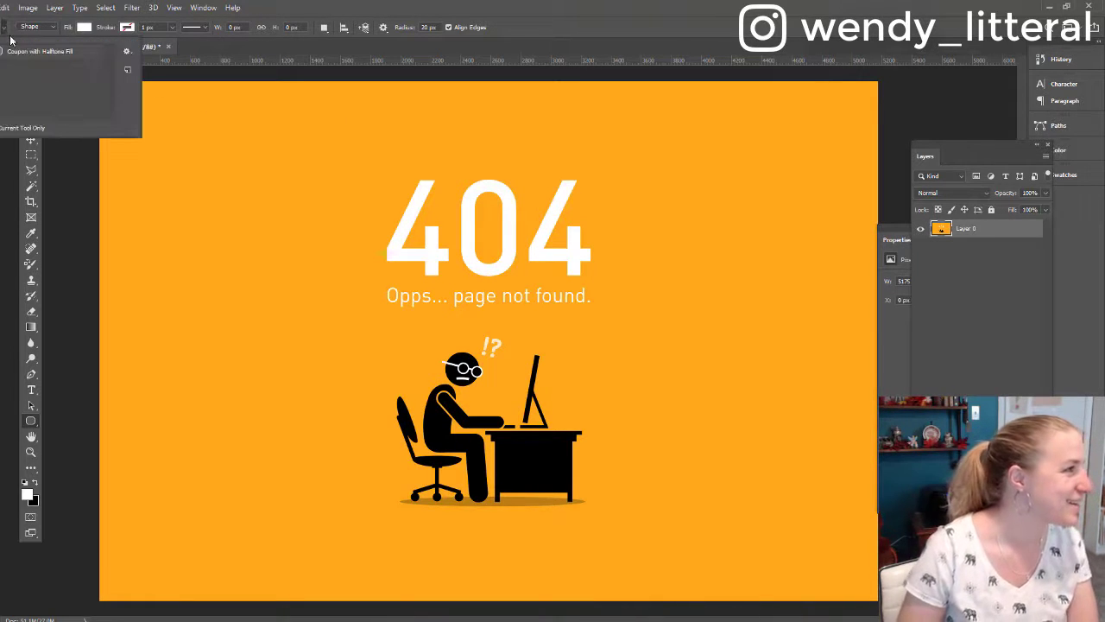
{"action": "right_click", "coordinate": [33, 422]}
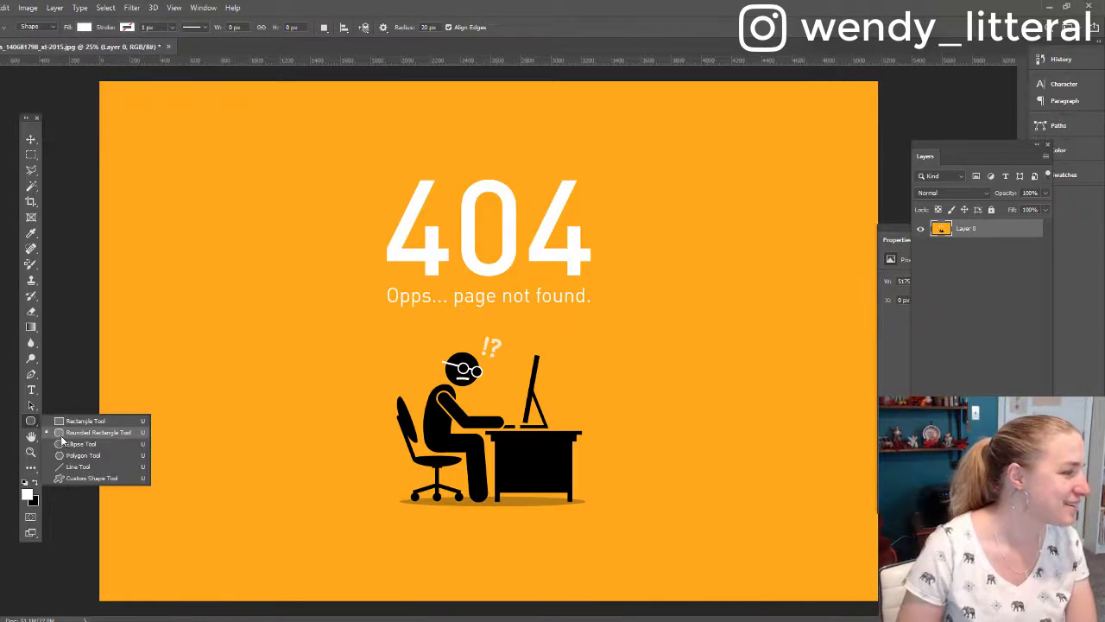
{"action": "left_click", "coordinate": [73, 444]}
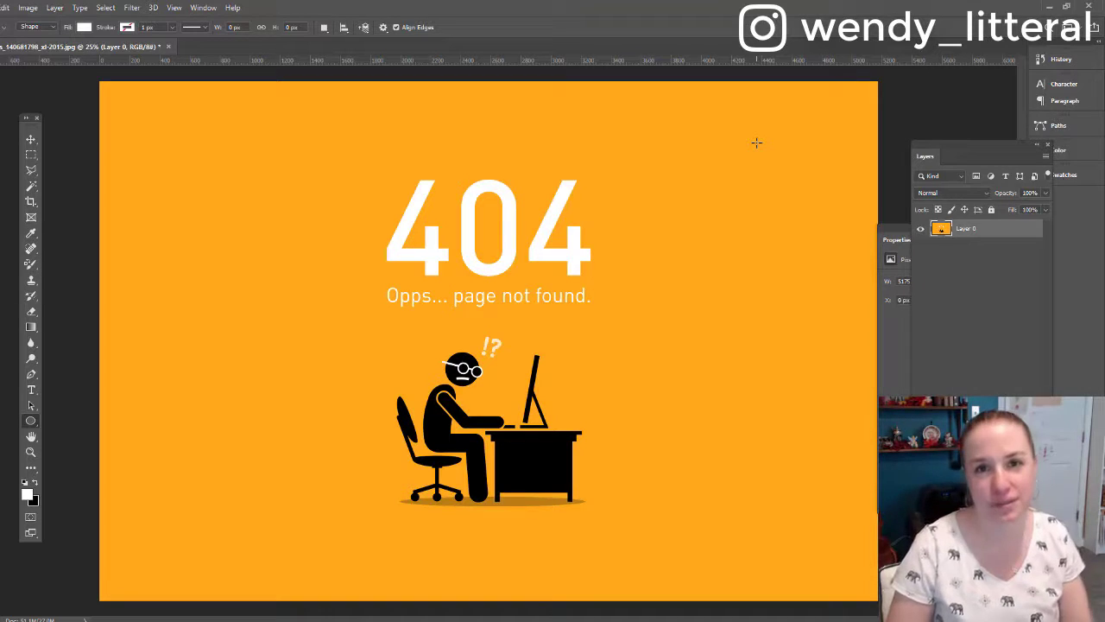
{"action": "mouse_move", "coordinate": [744, 121]}
{"action": "left_mouse_down"}
{"action": "mouse_move", "coordinate": [851, 202]}
{"action": "mouse_move", "coordinate": [829, 206]}
{"action": "left_mouse_up"}
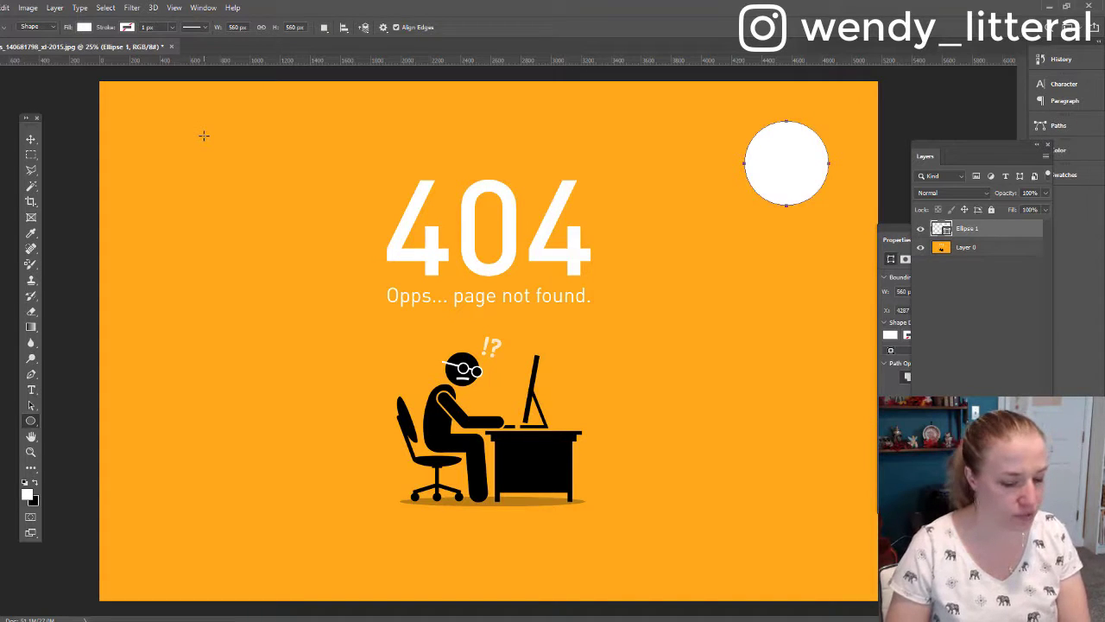
Alt-drag a copy of the circle down-left and shrink the newest copy to about half size.
{"action": "key", "text": "v"}
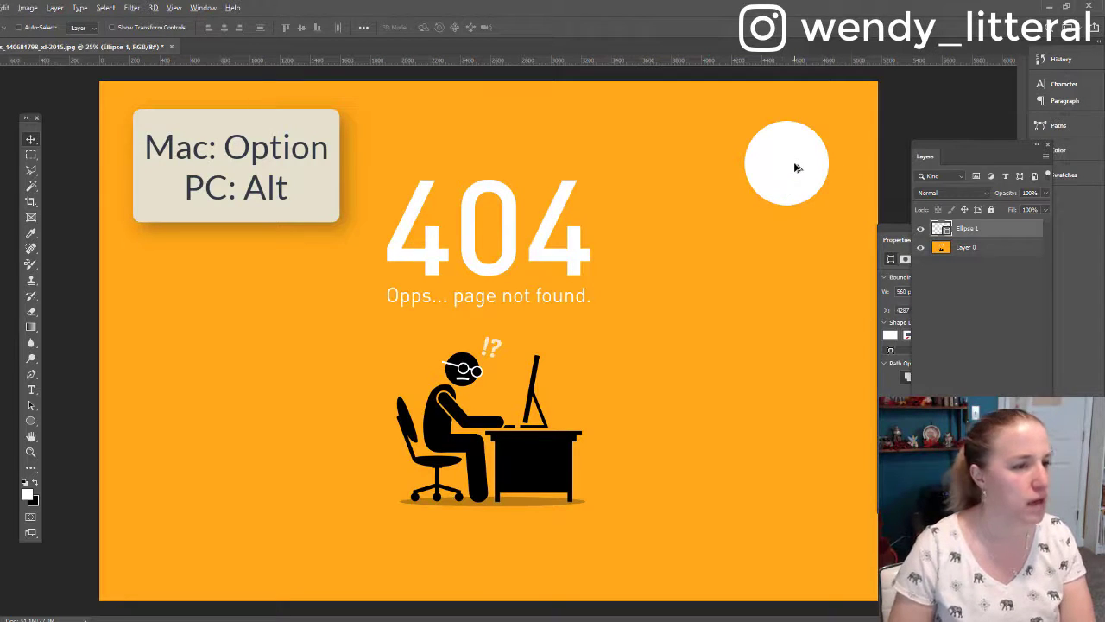
{"action": "left_click_drag", "start_coordinate": [796, 167], "coordinate": [827, 254]}
{"action": "key", "text": "ctrl+alt+t"}
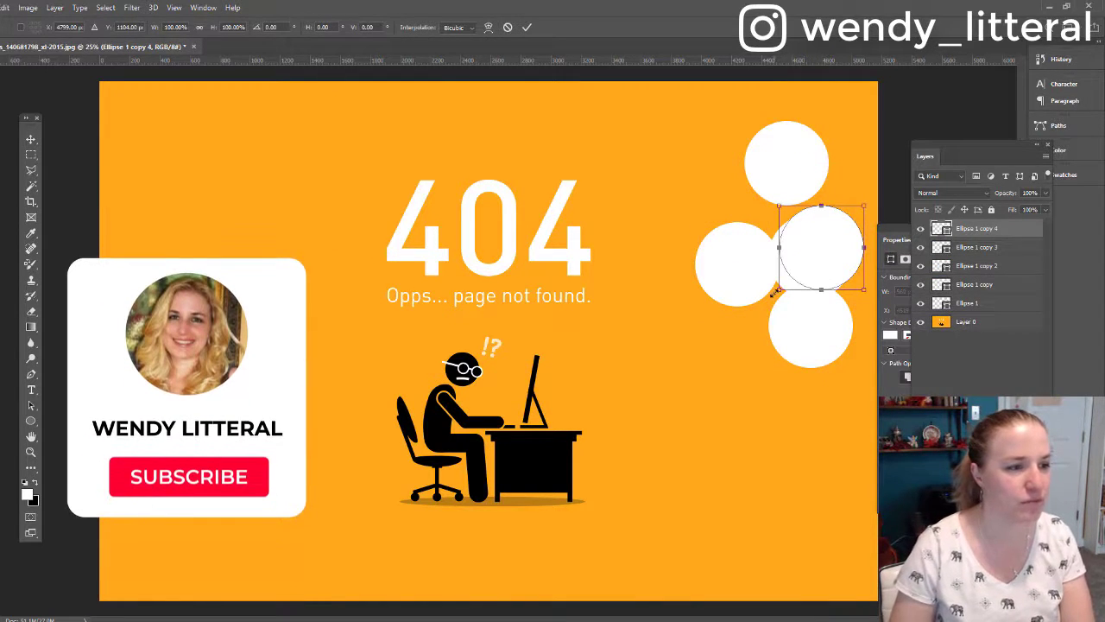
{"action": "left_click_drag", "start_coordinate": [779, 289], "coordinate": [827, 244]}
{"action": "key", "text": "Return"}
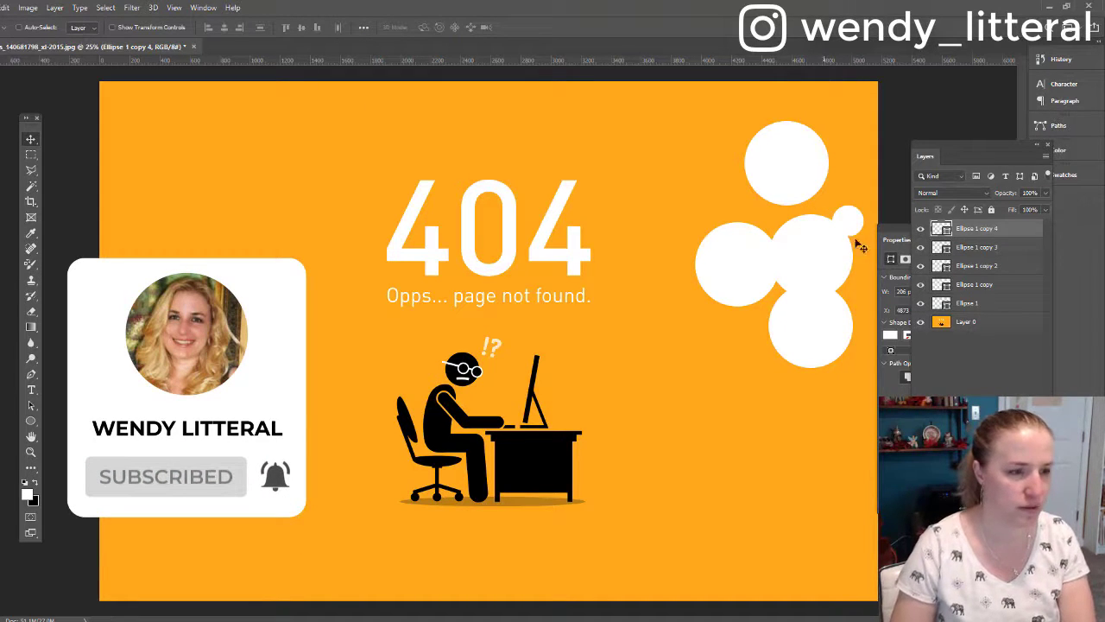
Scale the Ellipse 1 copy 3 circle to about half size and move the bottom circle up-right.
{"action": "left_click", "coordinate": [959, 247]}
{"action": "key", "text": "ctrl+t"}
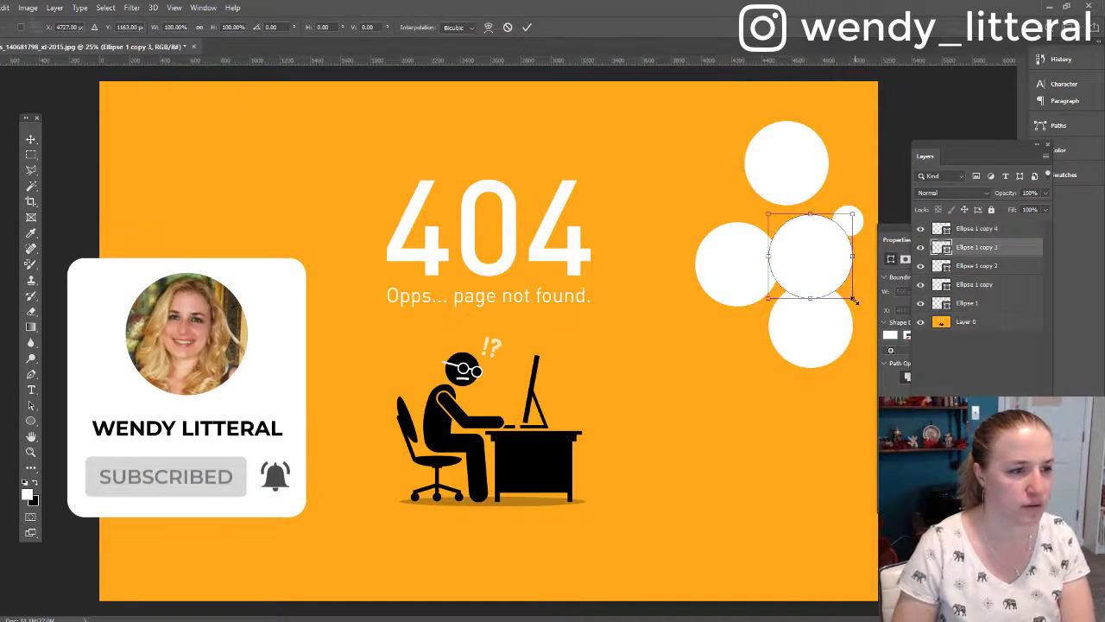
{"action": "left_click_drag", "start_coordinate": [854, 298], "coordinate": [730, 205]}
{"action": "key", "text": "Return"}
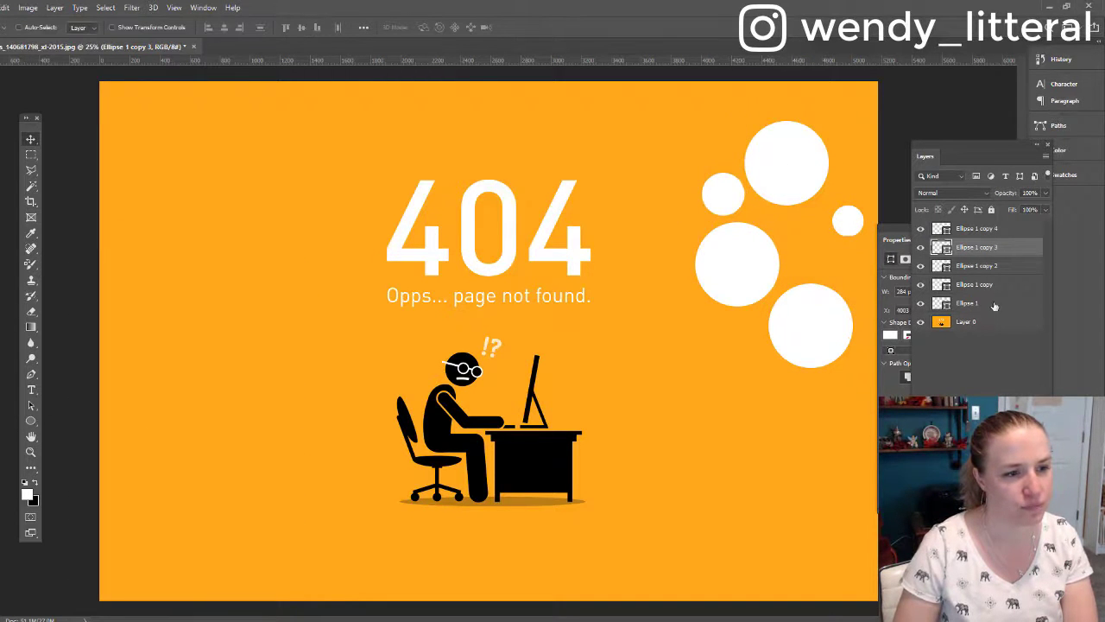
{"action": "mouse_move", "coordinate": [811, 325]}
{"action": "left_mouse_down"}
{"action": "mouse_move", "coordinate": [819, 306]}
{"action": "mouse_move", "coordinate": [816, 316]}
{"action": "left_mouse_up"}
Nudge the small right circle and the lower-right circle into a tidier bubble arrangement.
{"action": "left_click", "coordinate": [733, 253]}
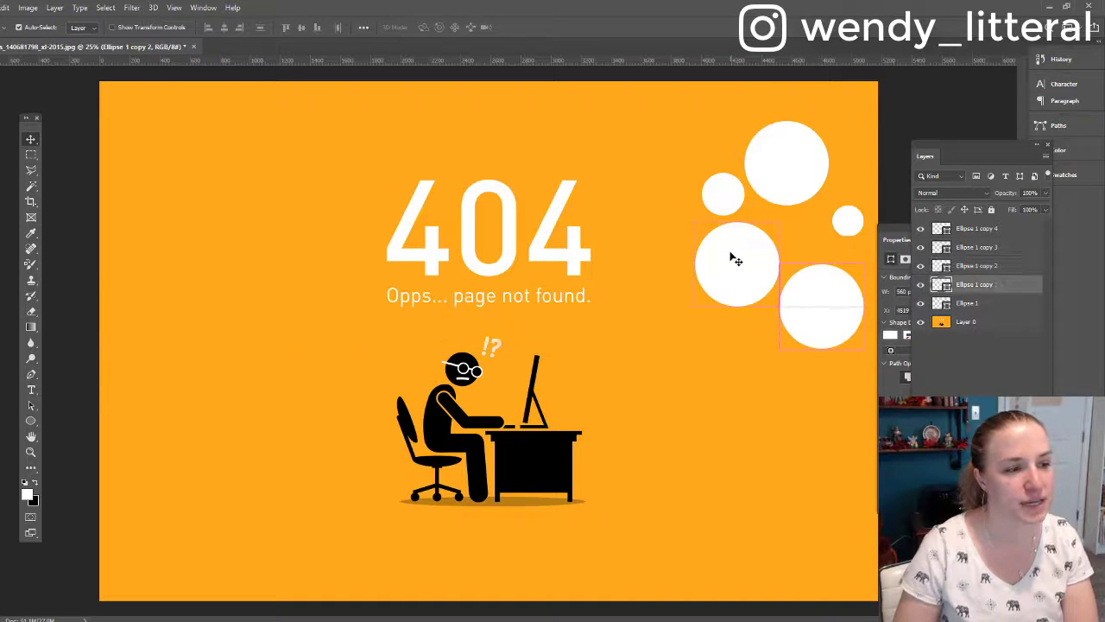
{"action": "left_click", "coordinate": [799, 157]}
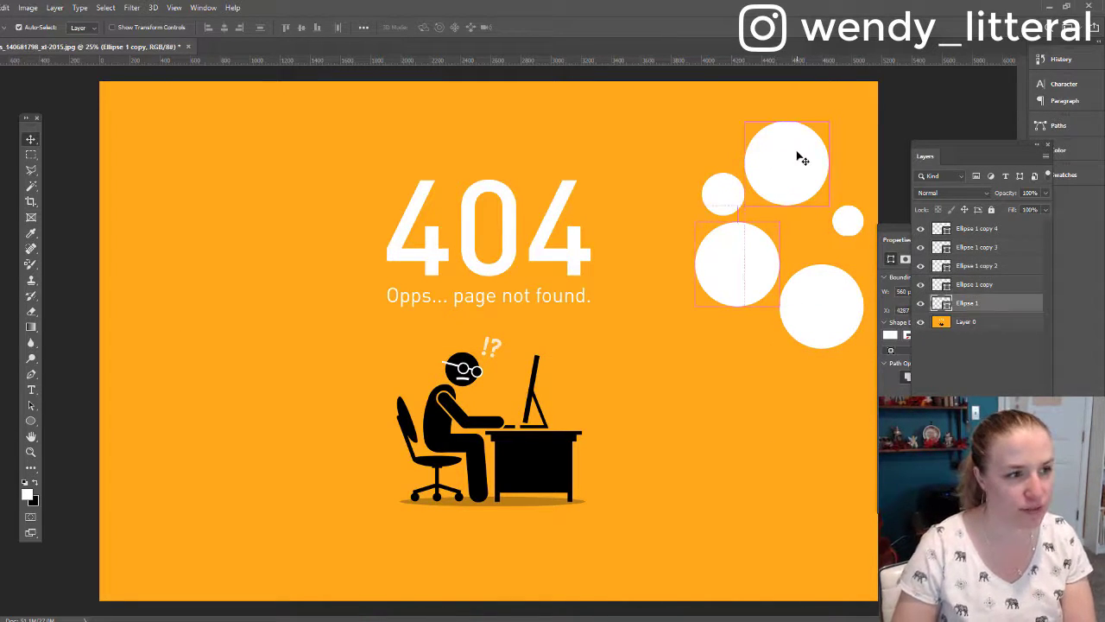
{"action": "left_click", "coordinate": [708, 291]}
{"action": "left_click", "coordinate": [802, 296]}
{"action": "left_click", "coordinate": [849, 223]}
{"action": "mouse_move", "coordinate": [846, 231]}
{"action": "left_mouse_down"}
{"action": "mouse_move", "coordinate": [836, 226]}
{"action": "mouse_move", "coordinate": [827, 241]}
{"action": "left_mouse_up"}
{"action": "left_click_drag", "start_coordinate": [821, 296], "coordinate": [821, 326]}
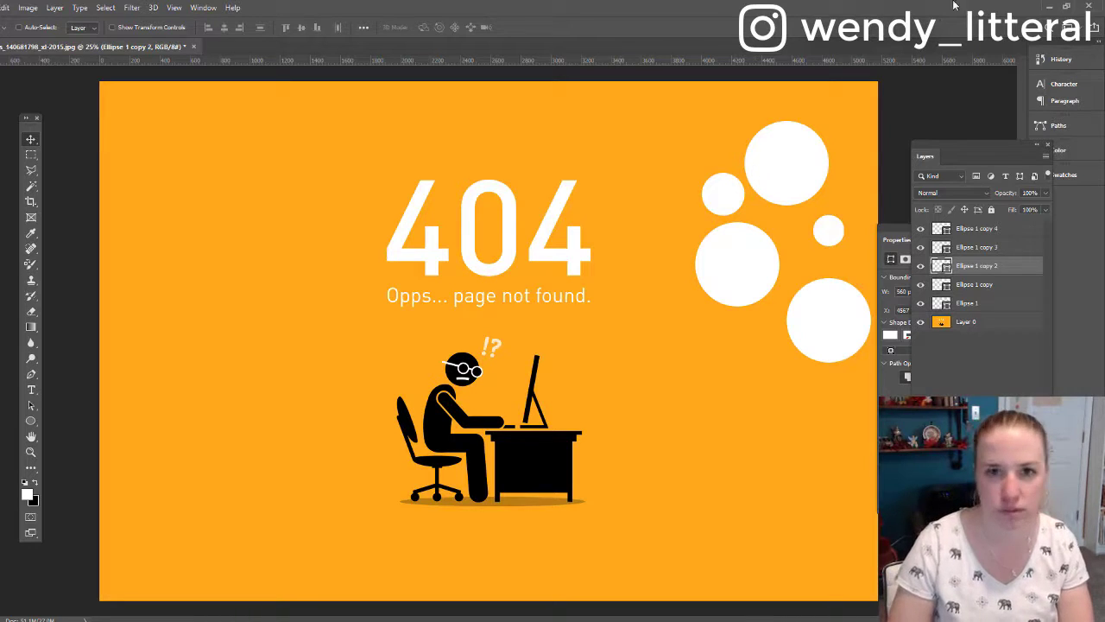
{"action": "key", "text": "ctrl+t"}
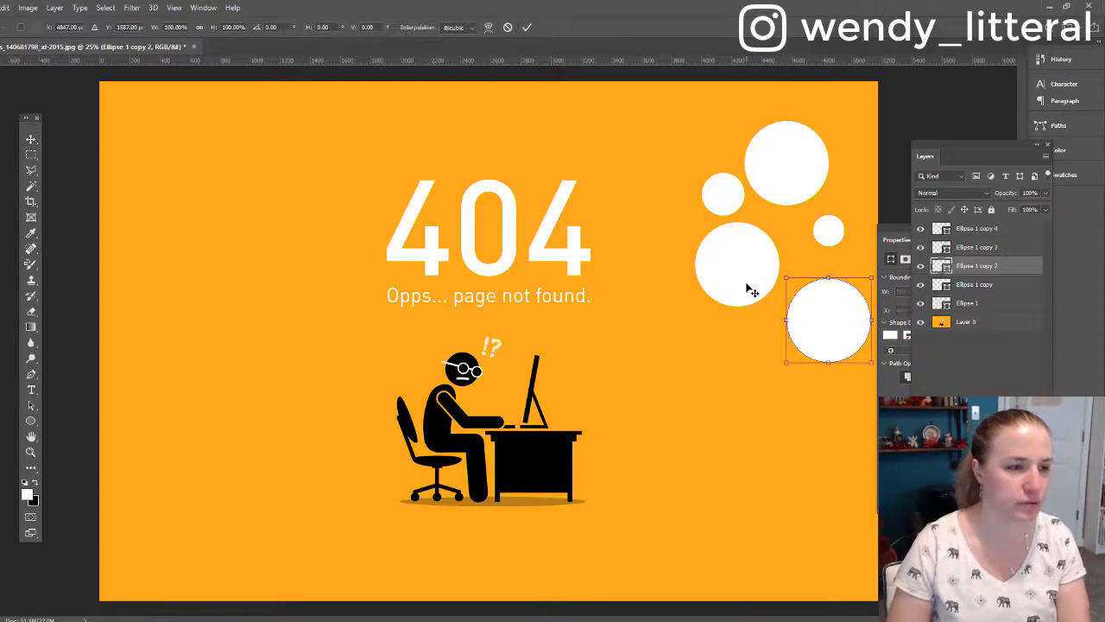
{"action": "key", "text": "v"}
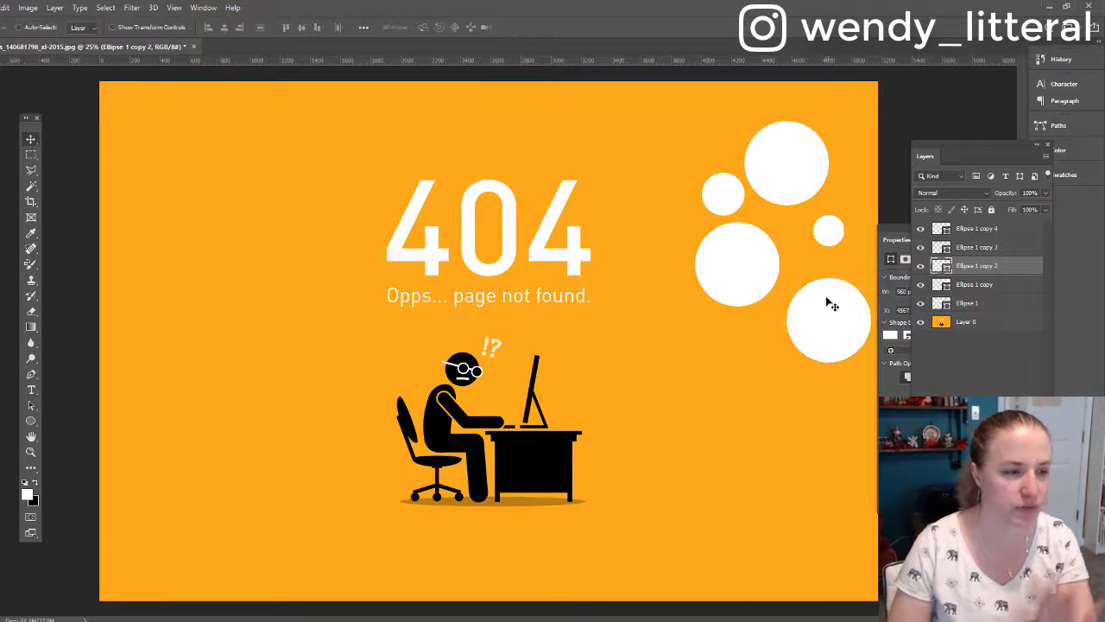
{"action": "left_click_drag", "start_coordinate": [829, 305], "coordinate": [814, 303]}
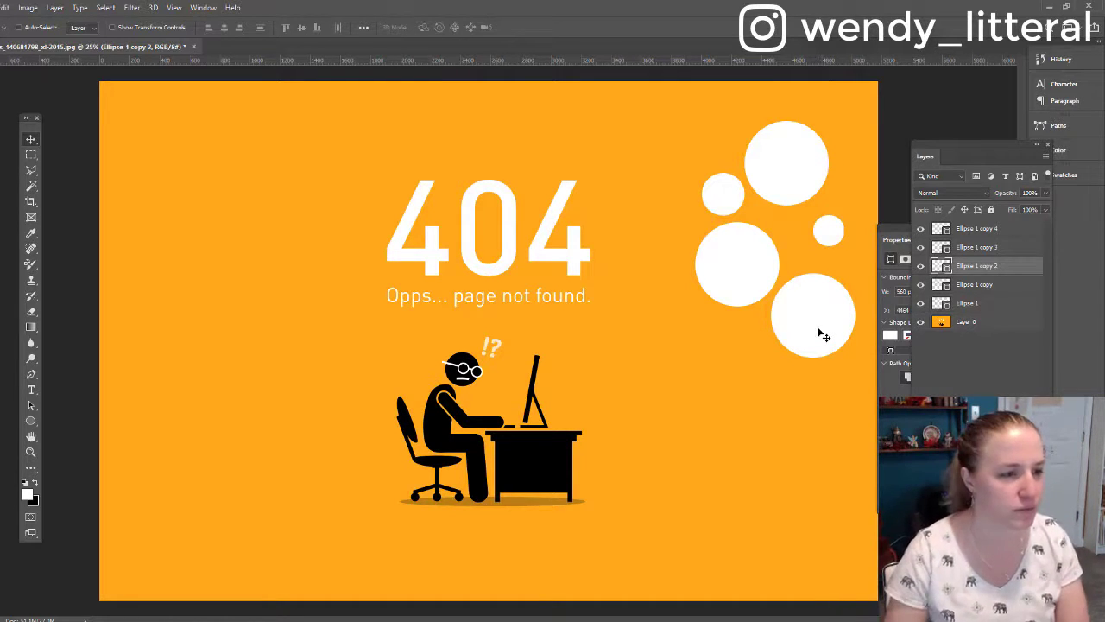
{"action": "left_click_drag", "start_coordinate": [823, 335], "coordinate": [831, 335]}
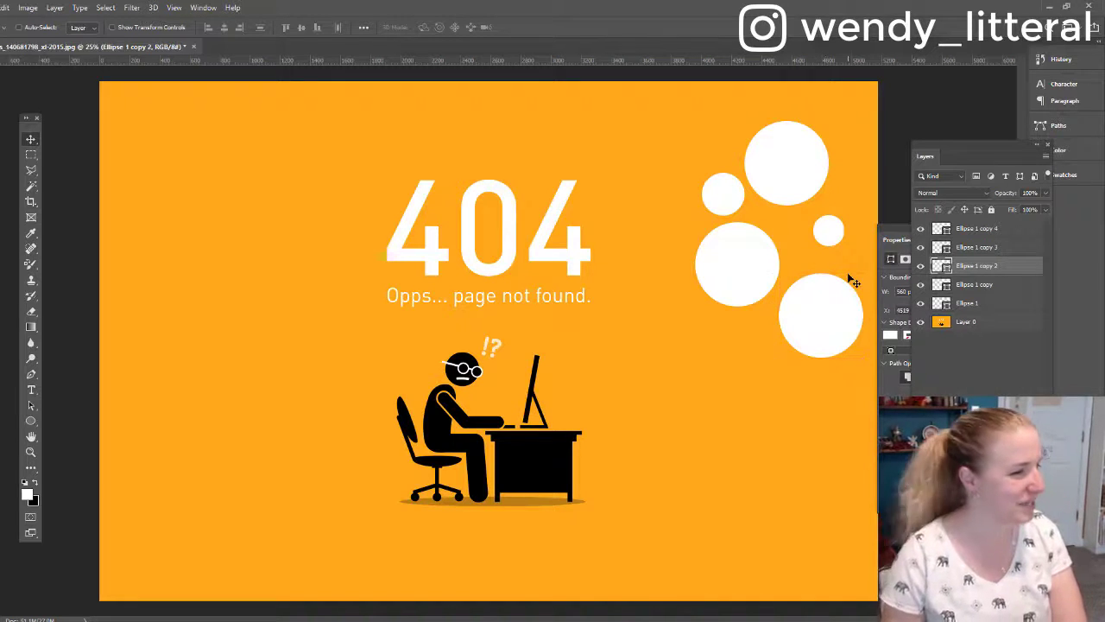
Group layers Ellipse 1 through Ellipse 1 copy 4 into Group 1 and shift the cluster up-left.
{"action": "left_click", "coordinate": [973, 303]}
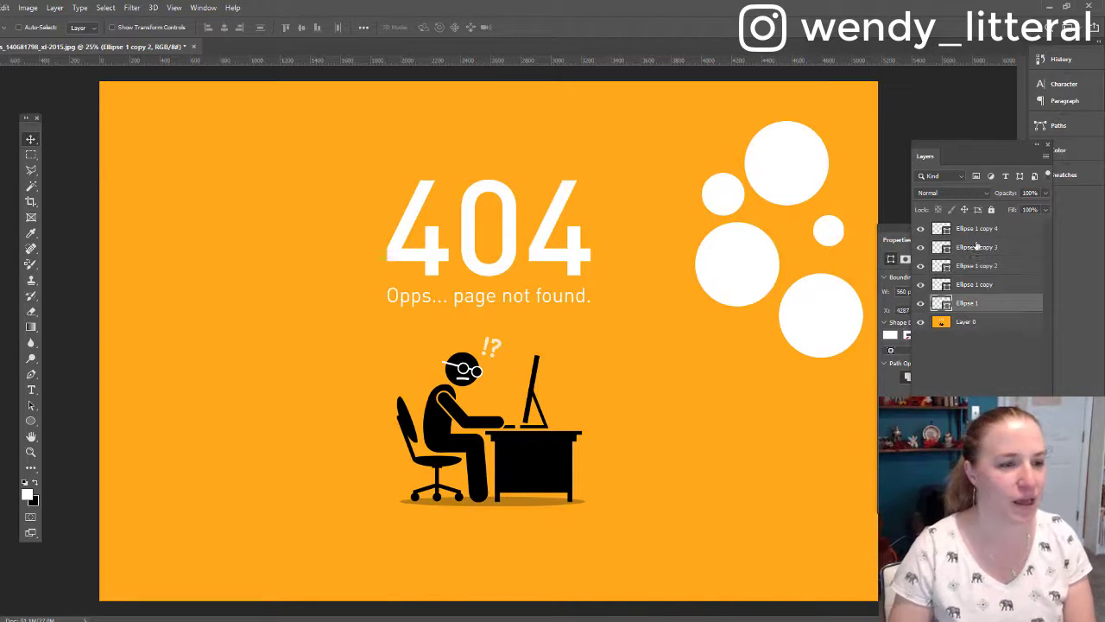
{"action": "left_click", "coordinate": [972, 229], "text": "shift"}
{"action": "key", "text": "ctrl+g"}
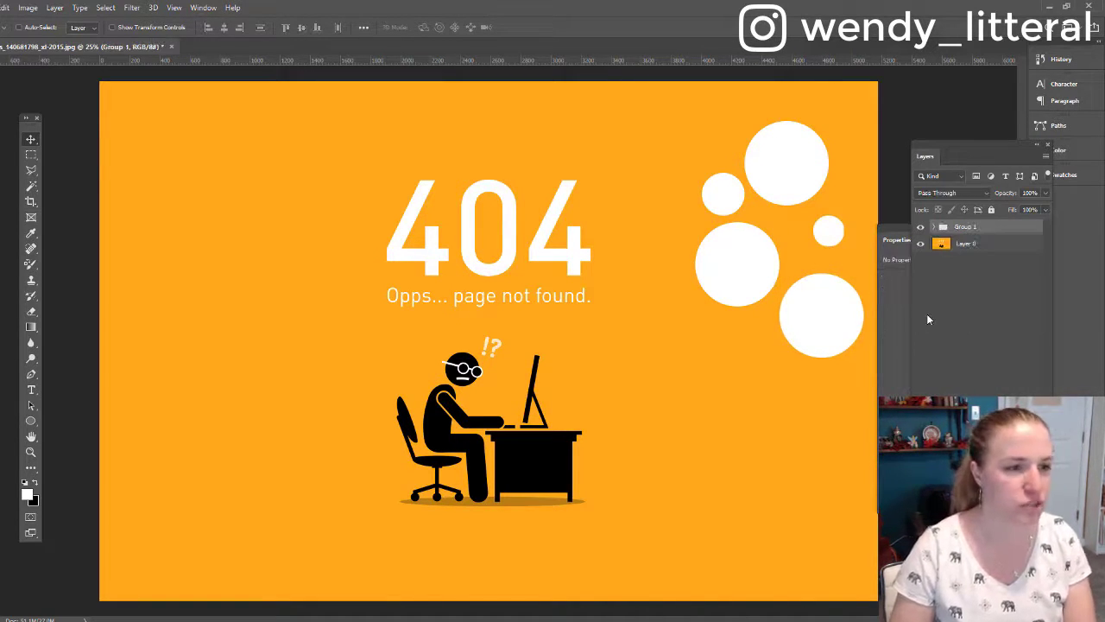
{"action": "left_click_drag", "start_coordinate": [810, 318], "coordinate": [780, 302]}
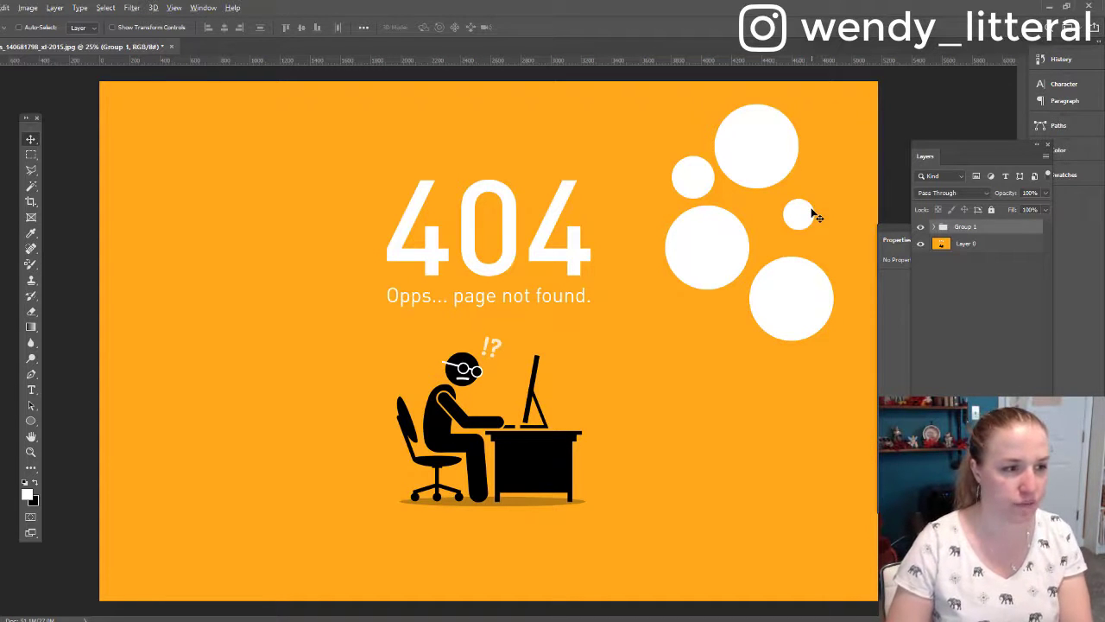
Alt-drag a copy of Group 1, then transform it and place it upper left of the 404 heading.
{"action": "left_click_drag", "start_coordinate": [815, 214], "coordinate": [507, 464]}
{"action": "key", "text": "ctrl+t"}
{"action": "left_click_drag", "start_coordinate": [547, 518], "coordinate": [336, 208]}
{"action": "key", "text": "Return"}
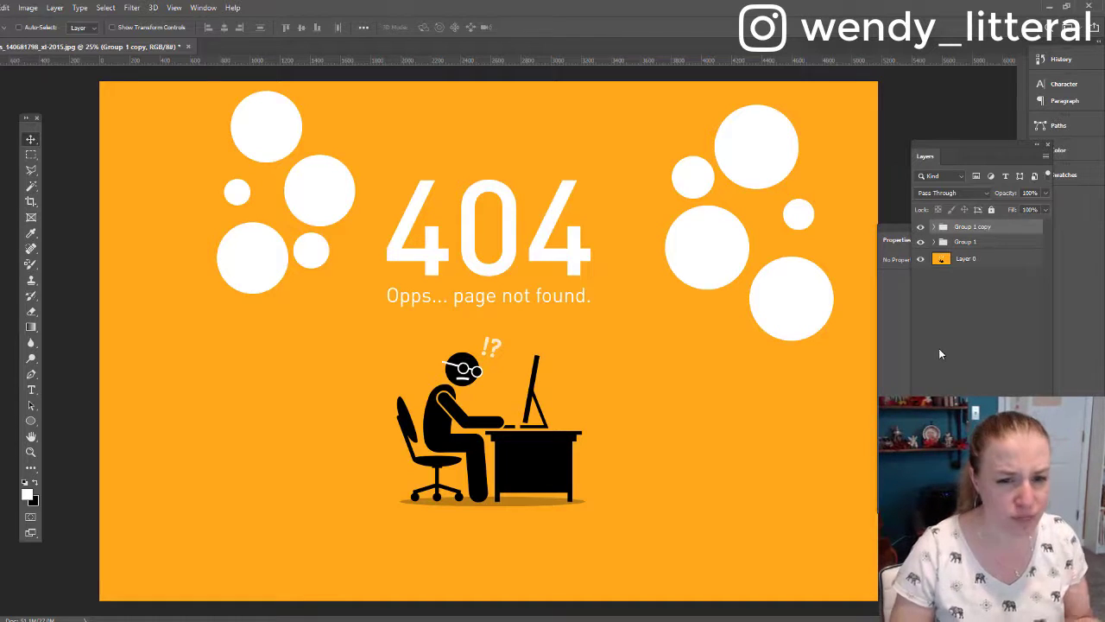
Duplicate Layer 0 within the current document as a new layer named 'asdfasdf'.
{"action": "left_click", "coordinate": [960, 262]}
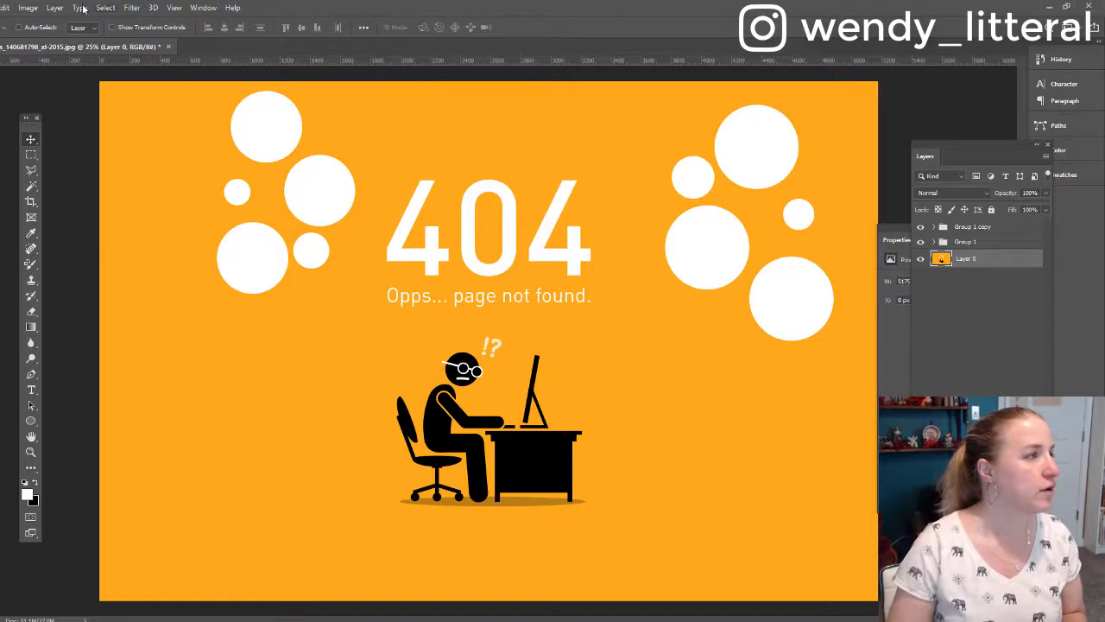
{"action": "left_click", "coordinate": [54, 7]}
{"action": "left_click", "coordinate": [78, 49]}
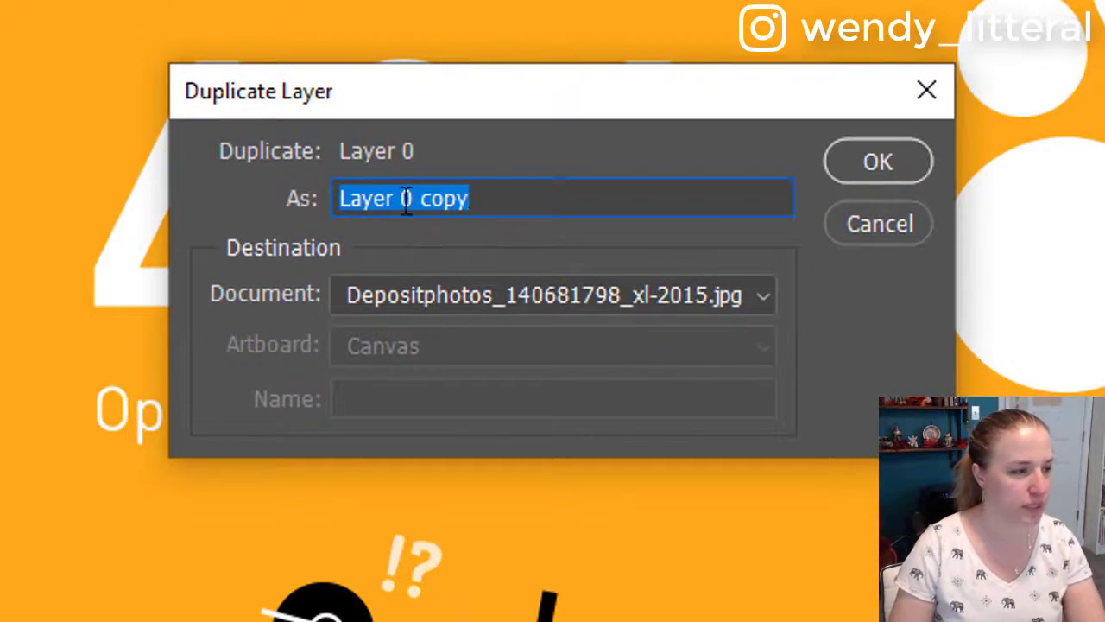
{"action": "type", "text": "asdfasdf"}
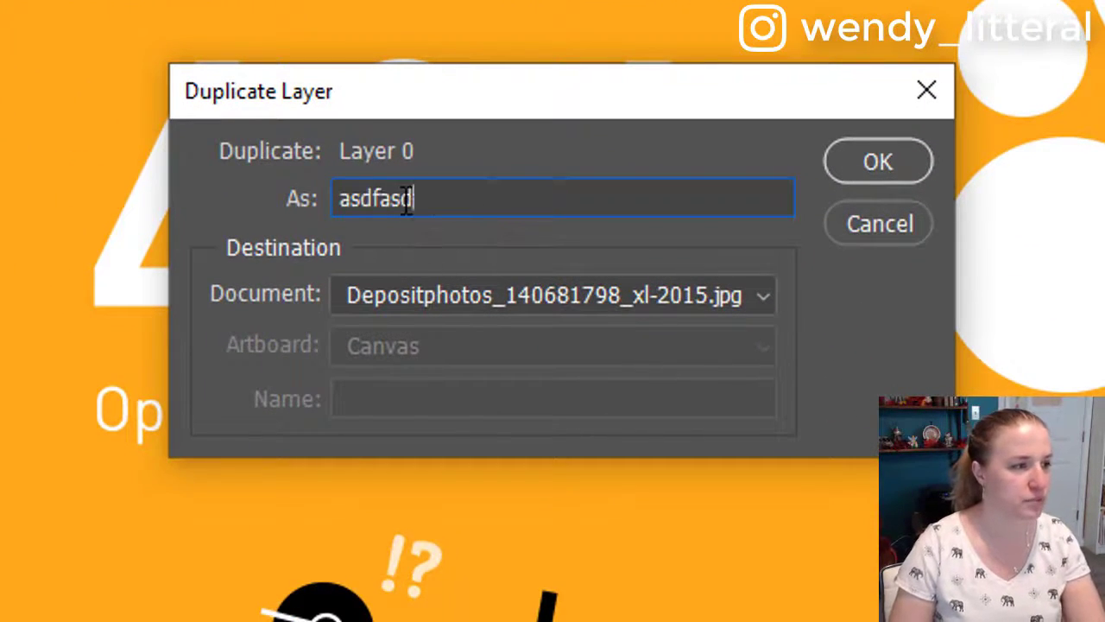
{"action": "left_click", "coordinate": [409, 296]}
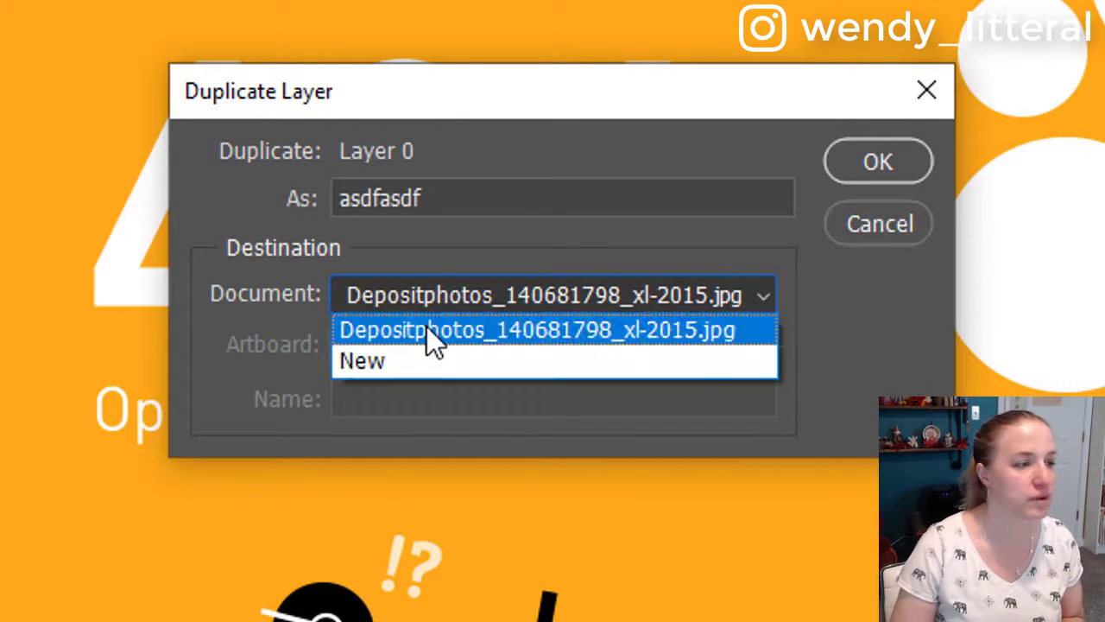
{"action": "left_click", "coordinate": [423, 233]}
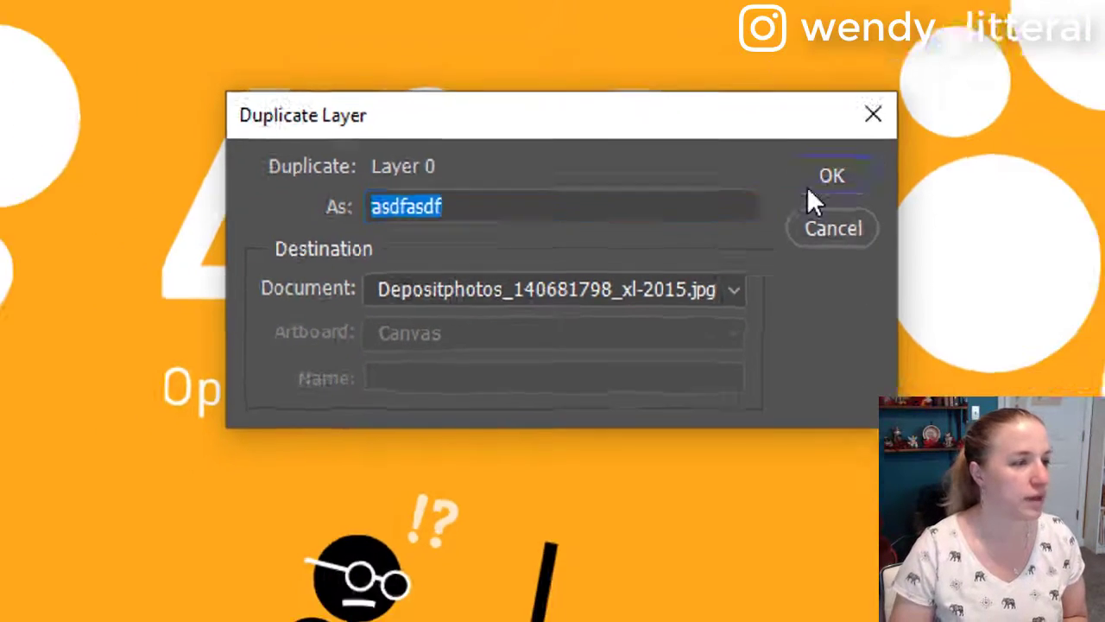
{"action": "left_click", "coordinate": [809, 188]}
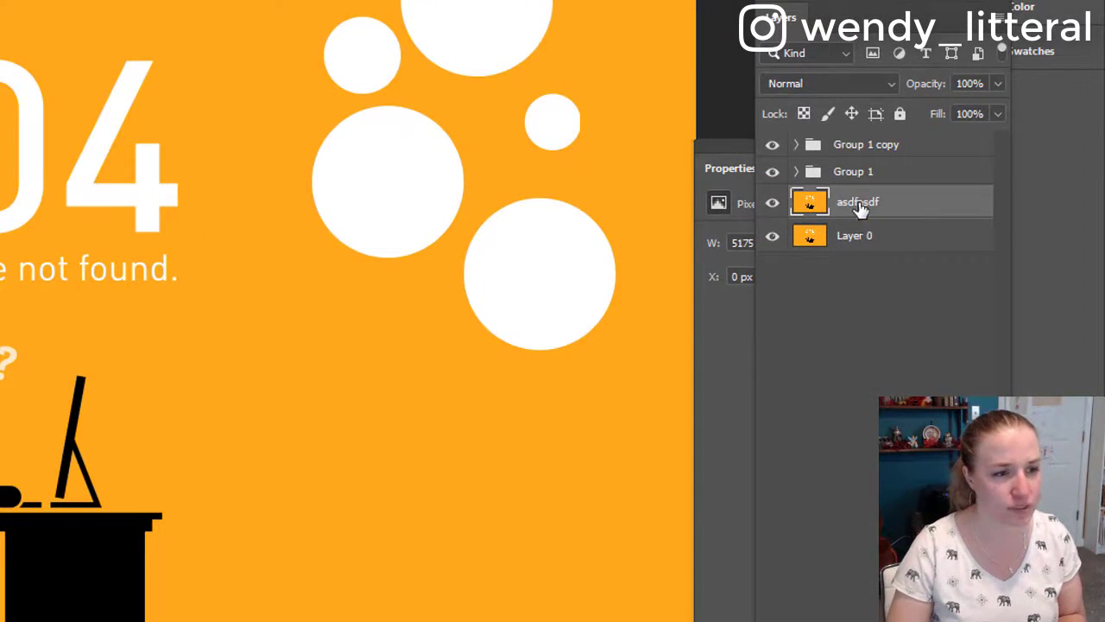
Give the asdfasdf layer a red colour label, then change it to yellow.
{"action": "right_click", "coordinate": [861, 209]}
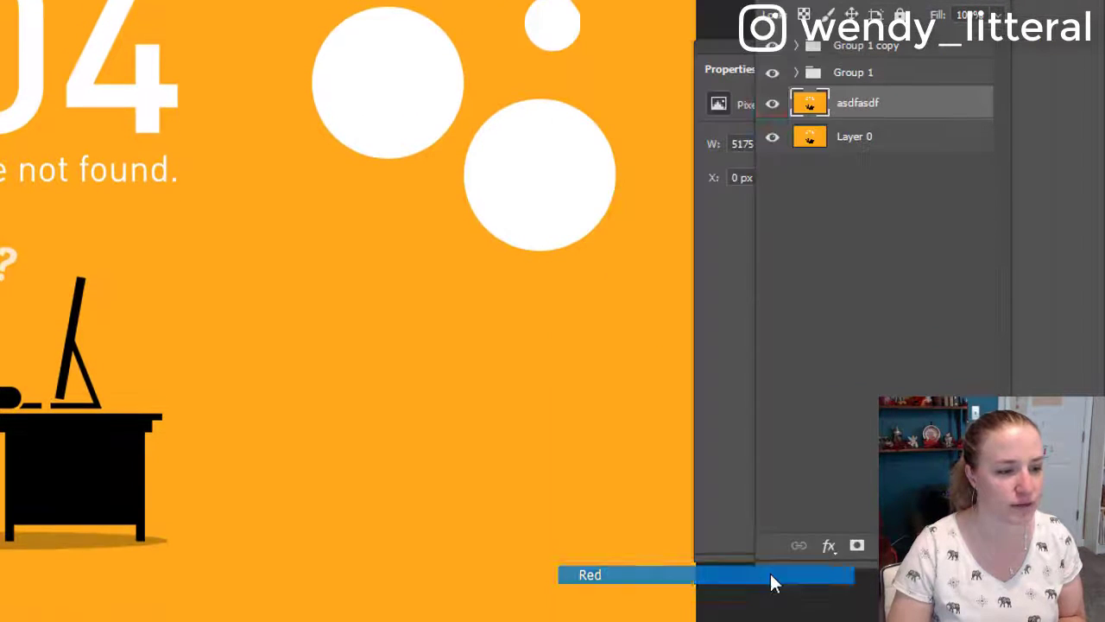
{"action": "left_click", "coordinate": [772, 582]}
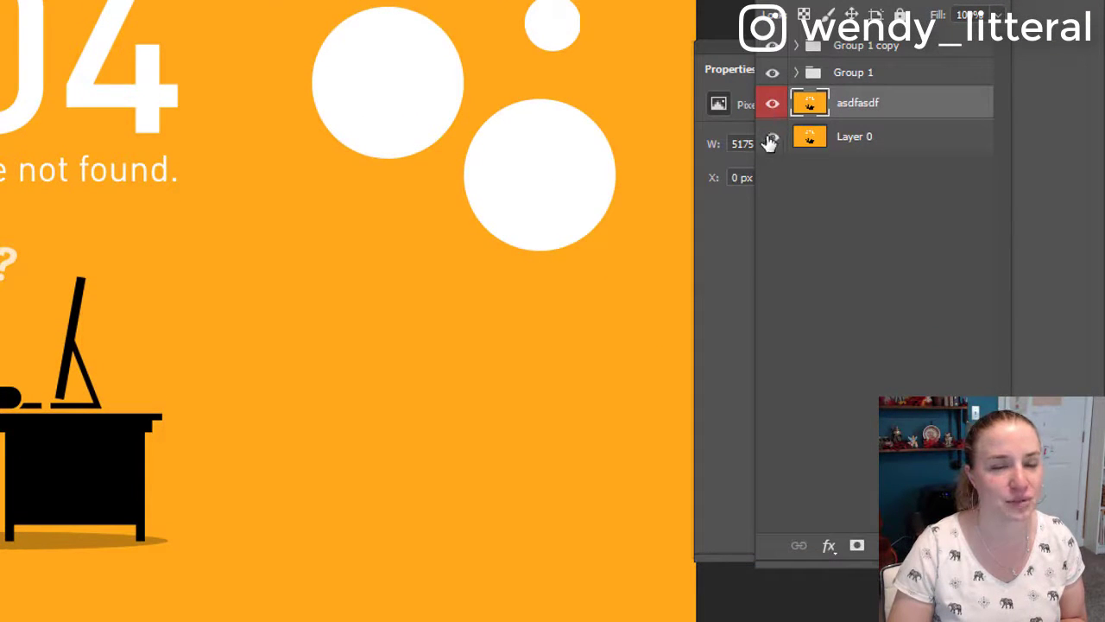
{"action": "right_click", "coordinate": [886, 100]}
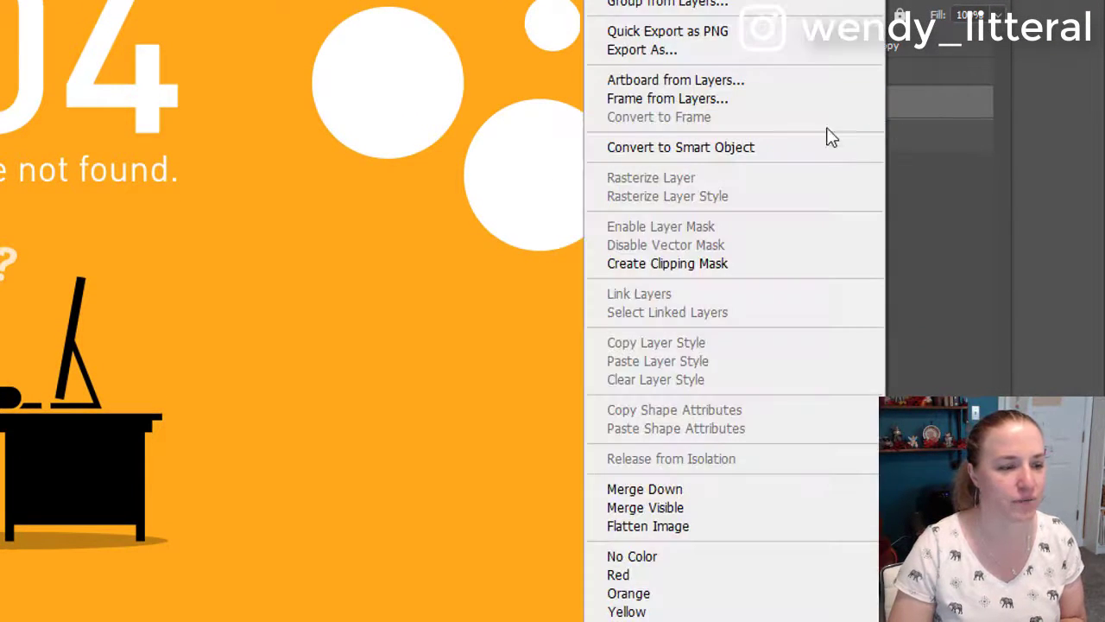
{"action": "left_click", "coordinate": [716, 608]}
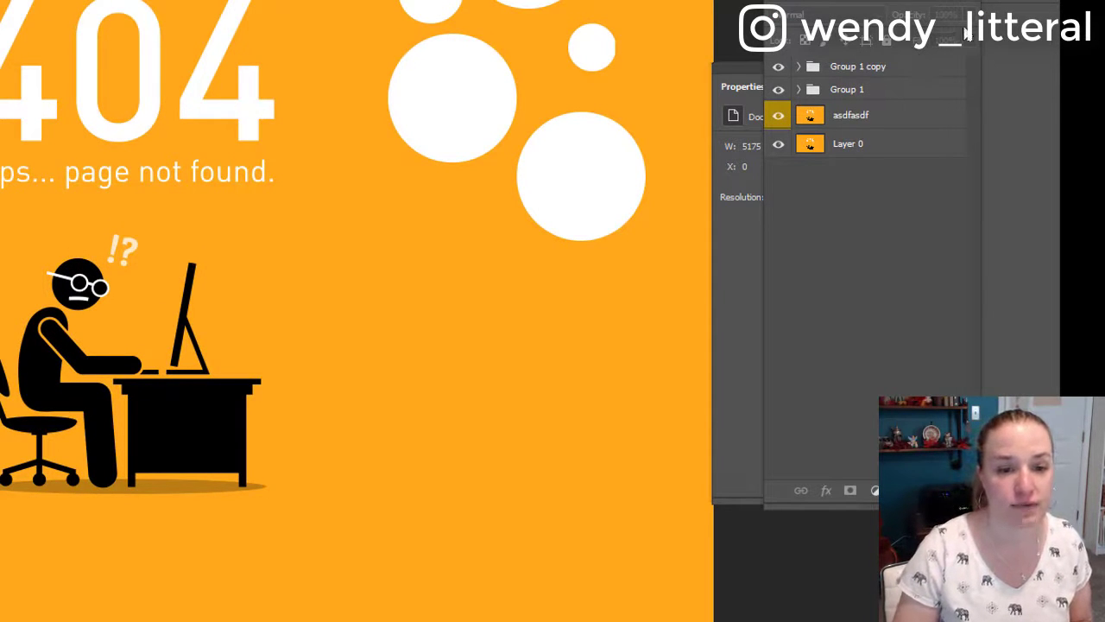
Drag Layer 0 onto the Create New Layer icon to make Layer 0 copy.
{"action": "left_click", "coordinate": [839, 146]}
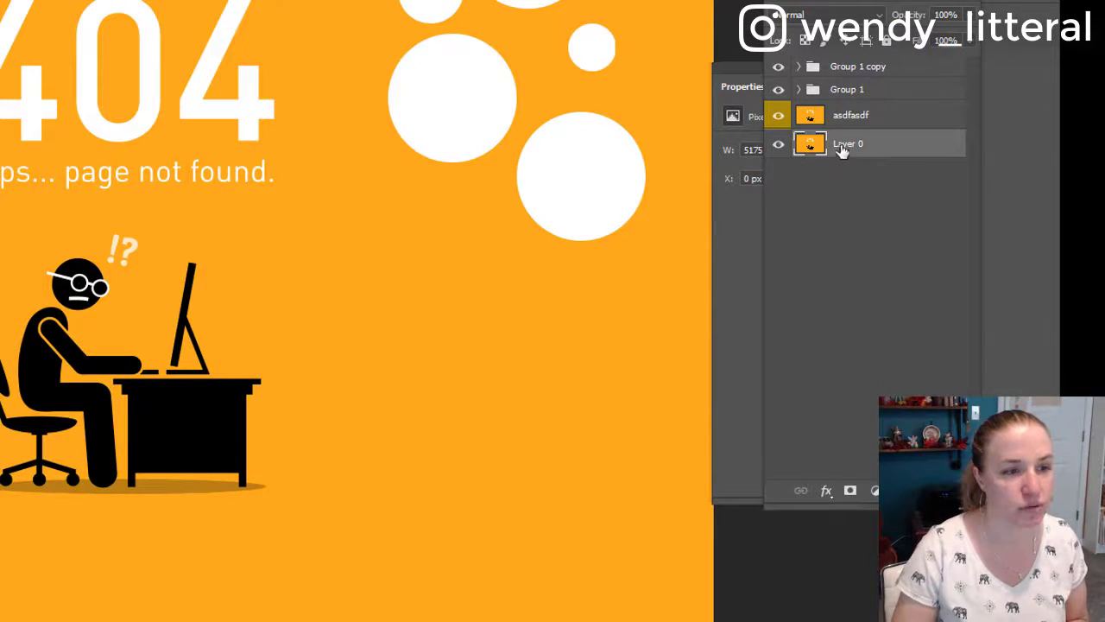
{"action": "left_click_drag", "start_coordinate": [842, 149], "coordinate": [926, 489]}
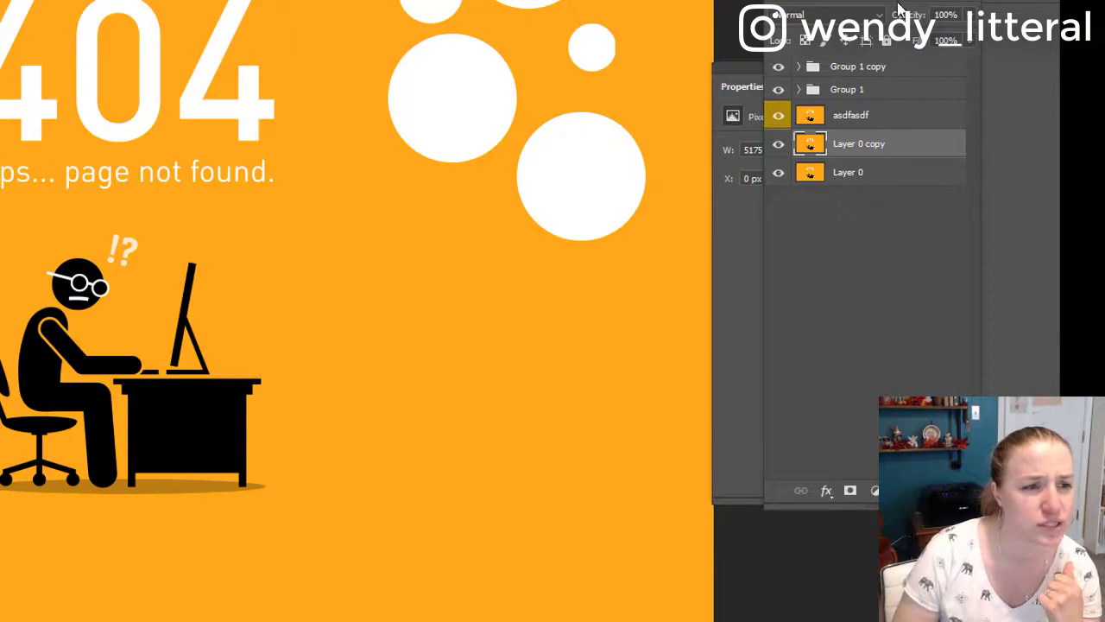
Create Layer 0 copy 2 from the panel menu and Layer 0 copy 3 from the right-click menu.
{"action": "left_click", "coordinate": [966, 80]}
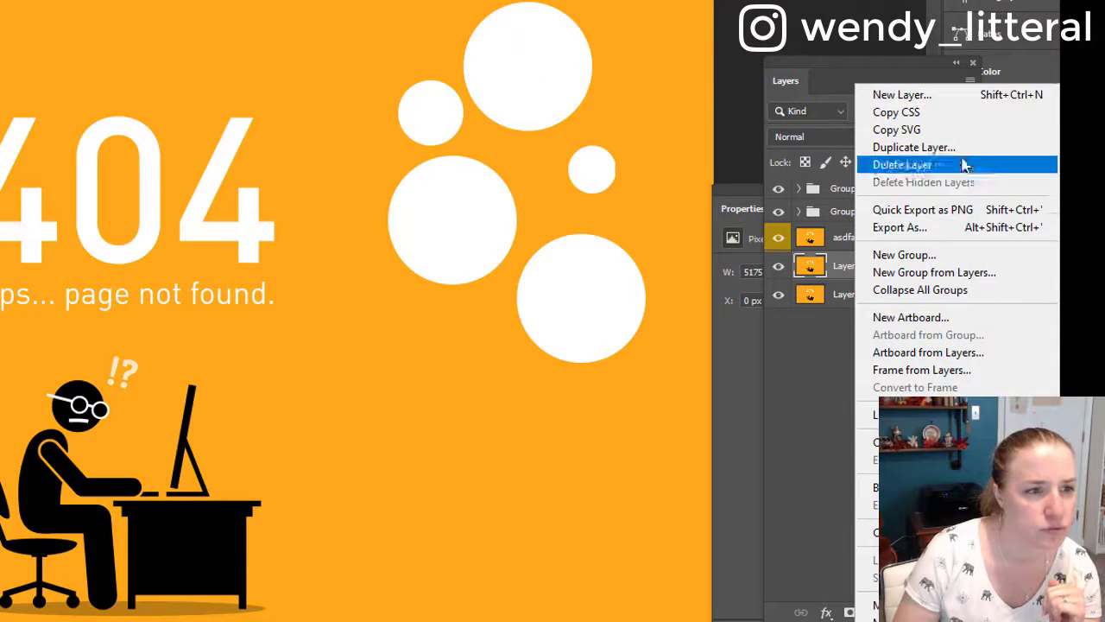
{"action": "left_click", "coordinate": [939, 148]}
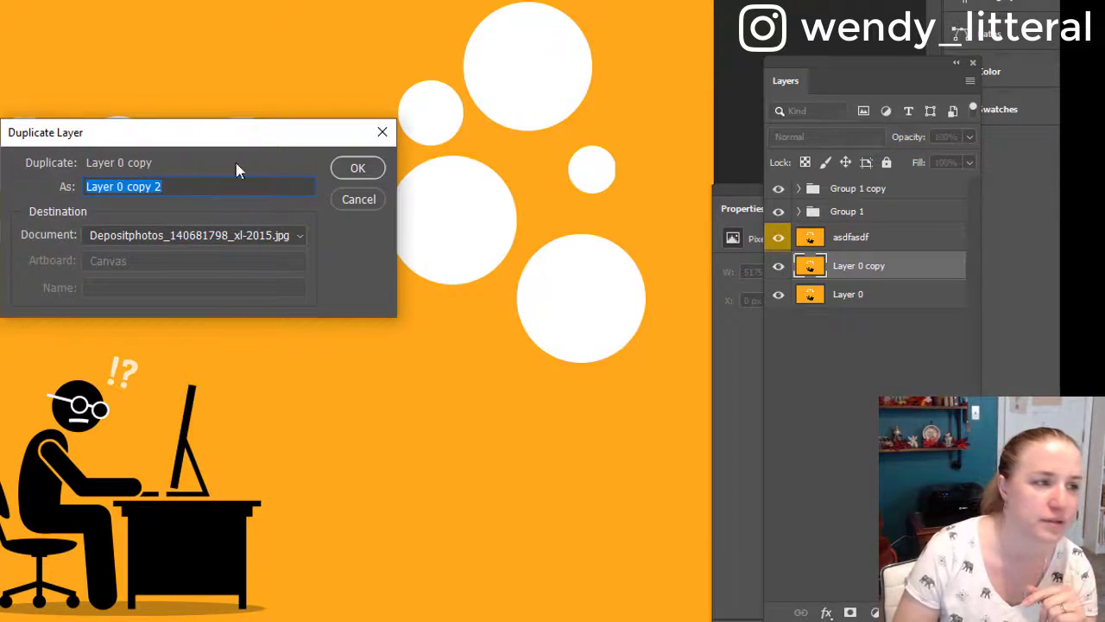
{"action": "left_click", "coordinate": [370, 172]}
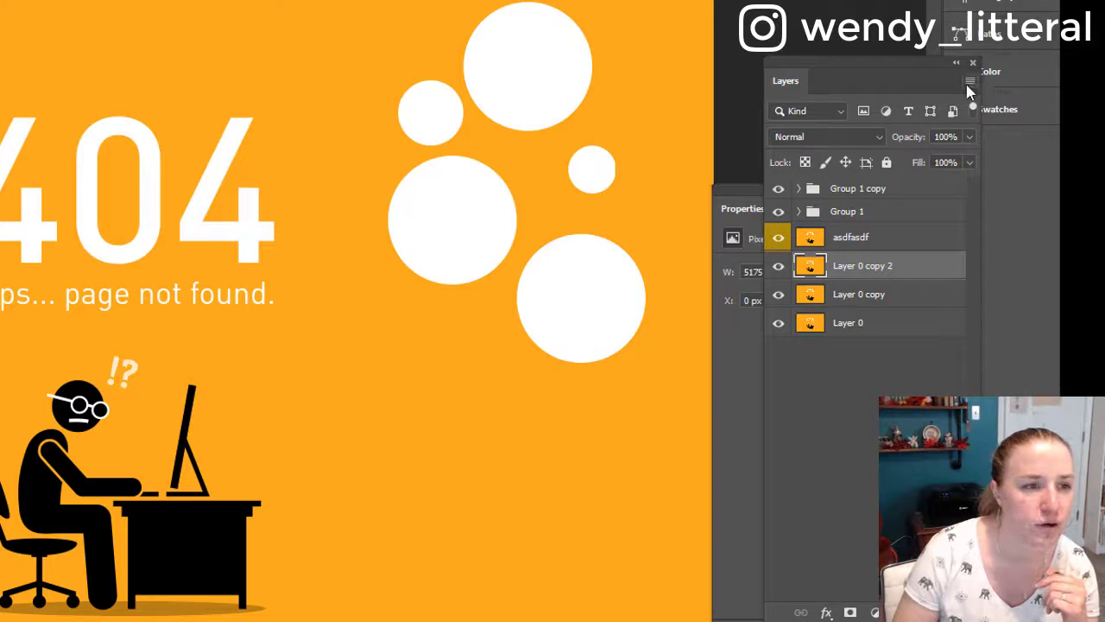
{"action": "right_click", "coordinate": [877, 275]}
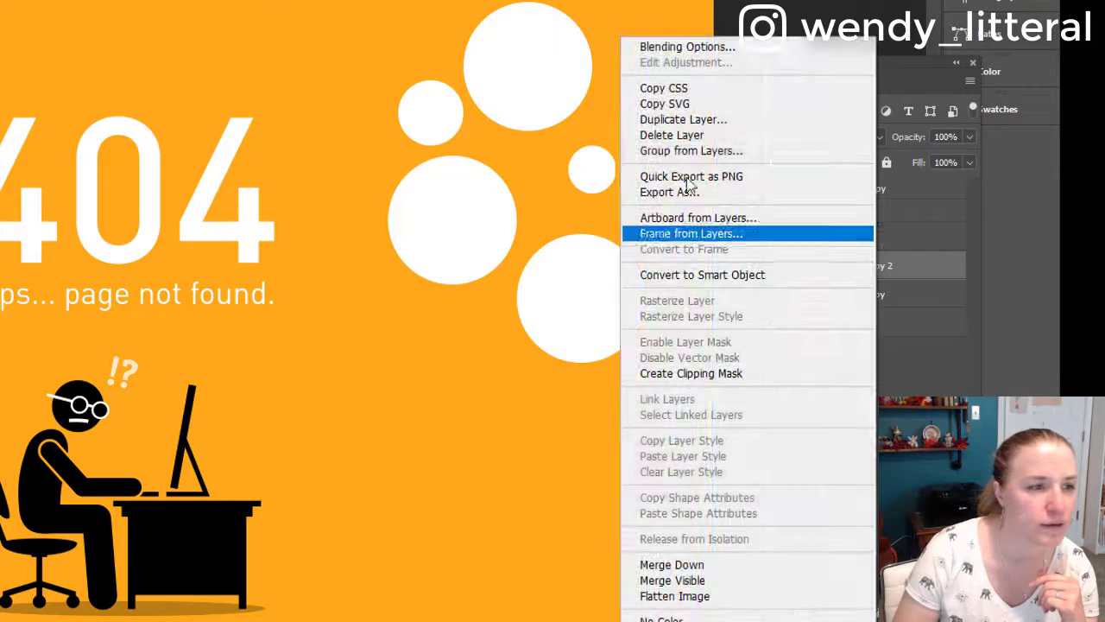
{"action": "left_click", "coordinate": [682, 119]}
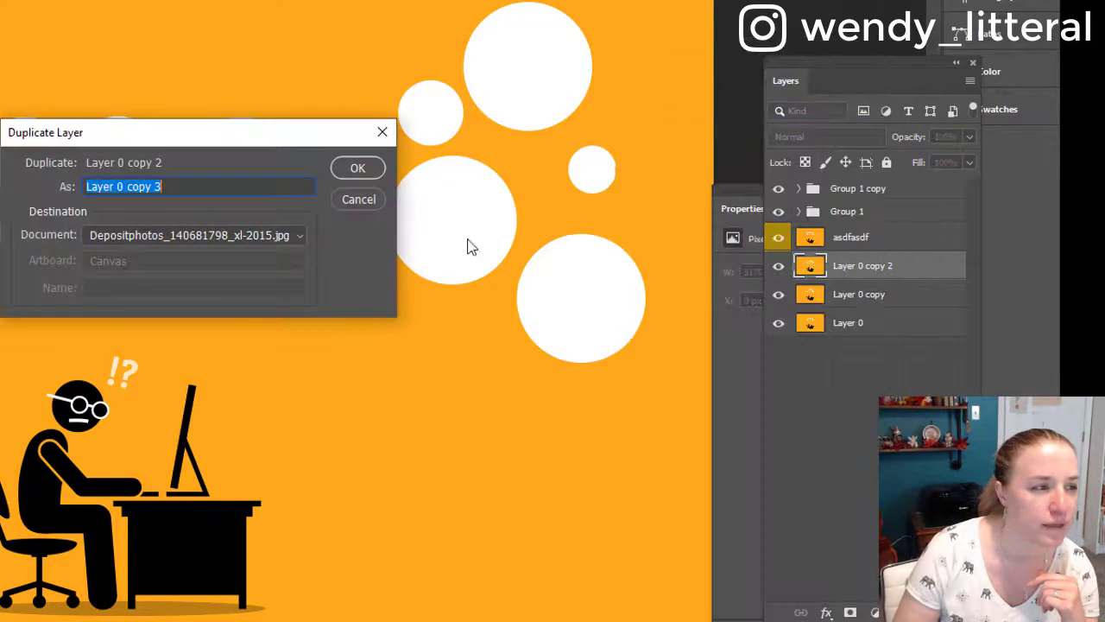
{"action": "left_click", "coordinate": [341, 171]}
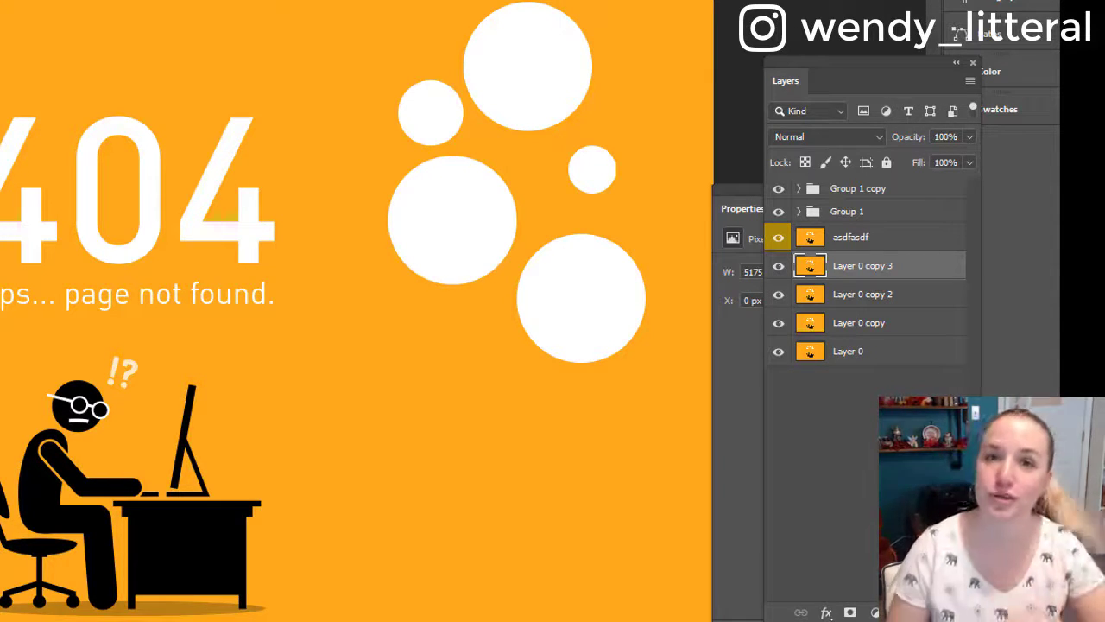
Duplicate Layer 0, Layer 0 copy 2 and Group 1, group the copies as Group 2, and shift it down-left.
{"action": "left_click", "coordinate": [919, 350], "text": "ctrl"}
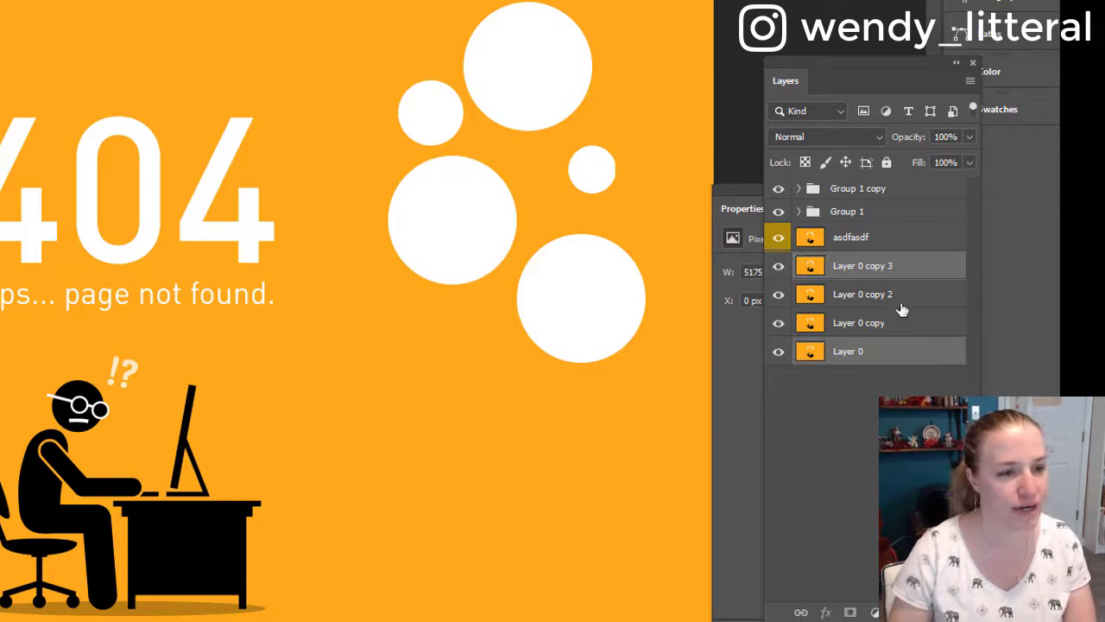
{"action": "left_click", "coordinate": [902, 296], "text": "ctrl"}
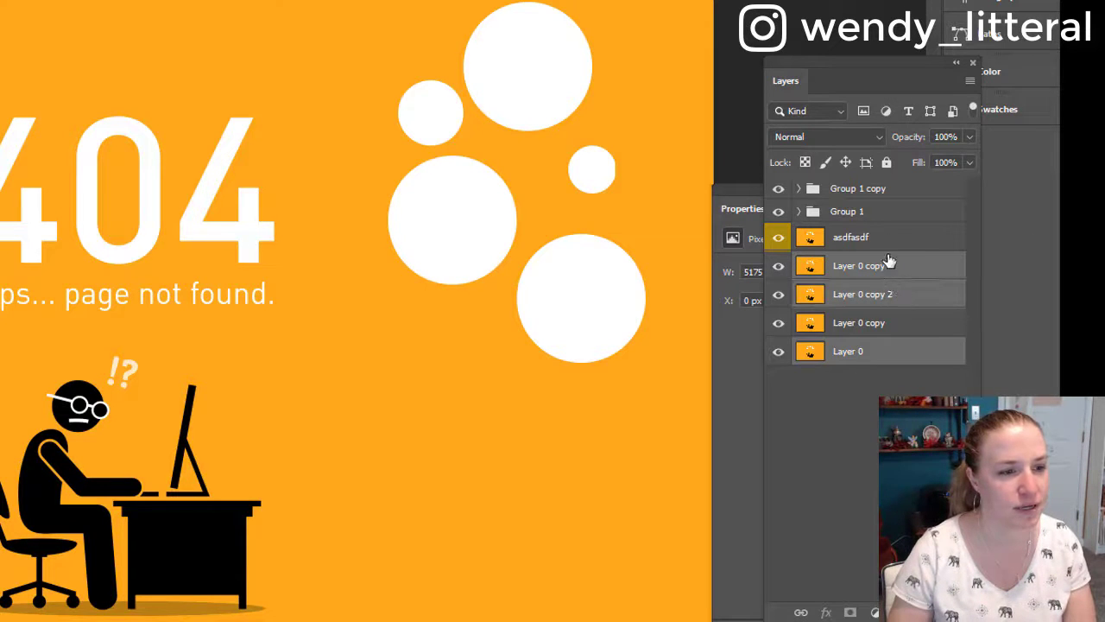
{"action": "left_click", "coordinate": [883, 214], "text": "ctrl"}
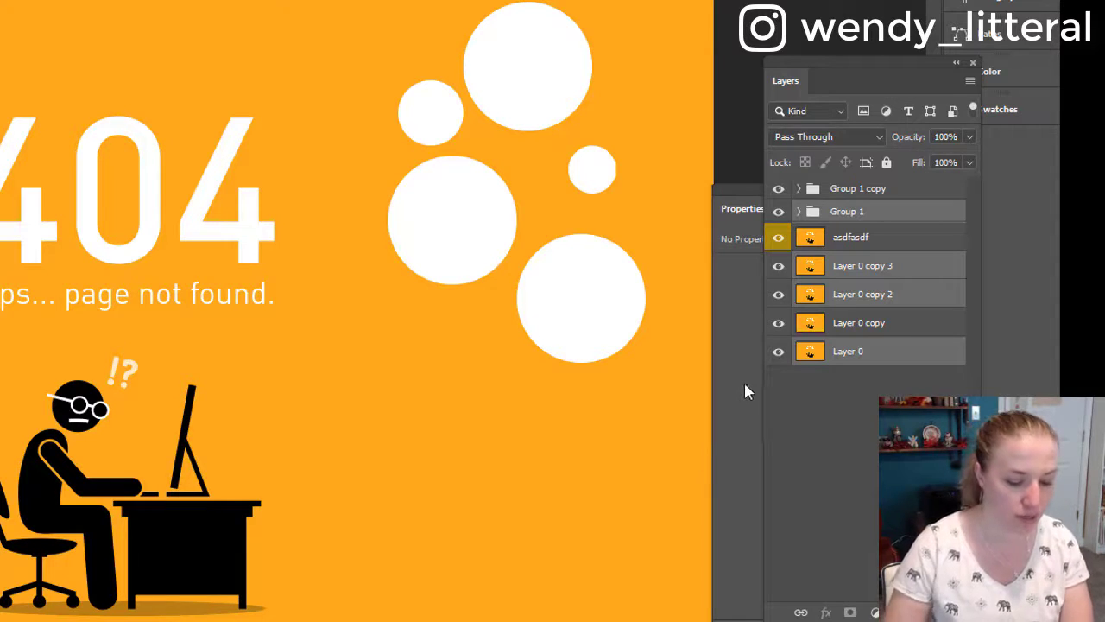
{"action": "key", "text": "ctrl+j"}
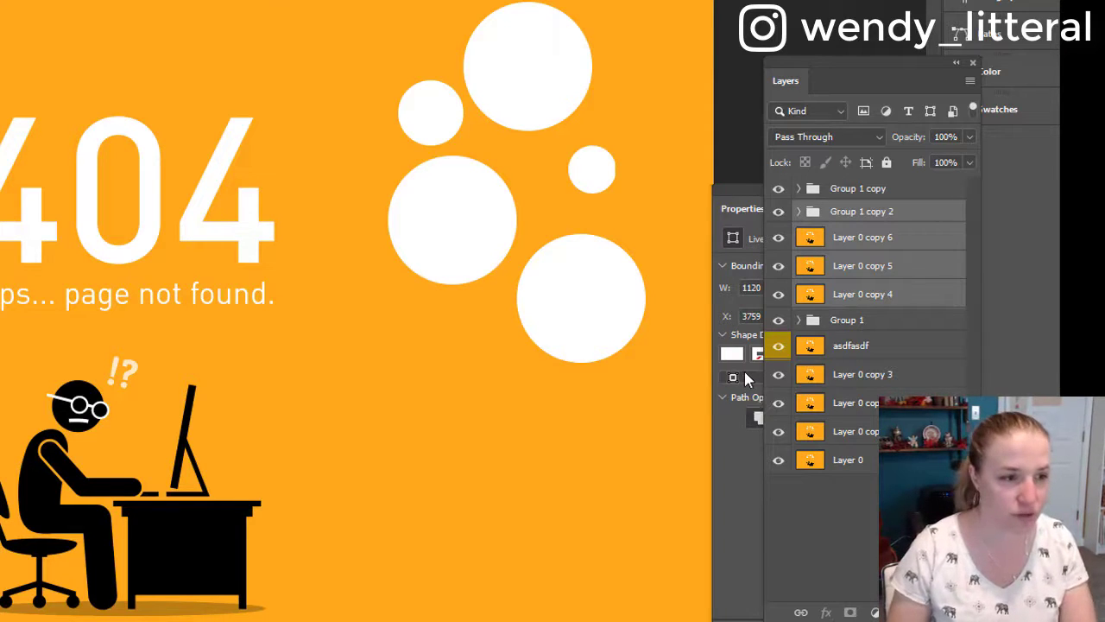
{"action": "key", "text": "ctrl+g"}
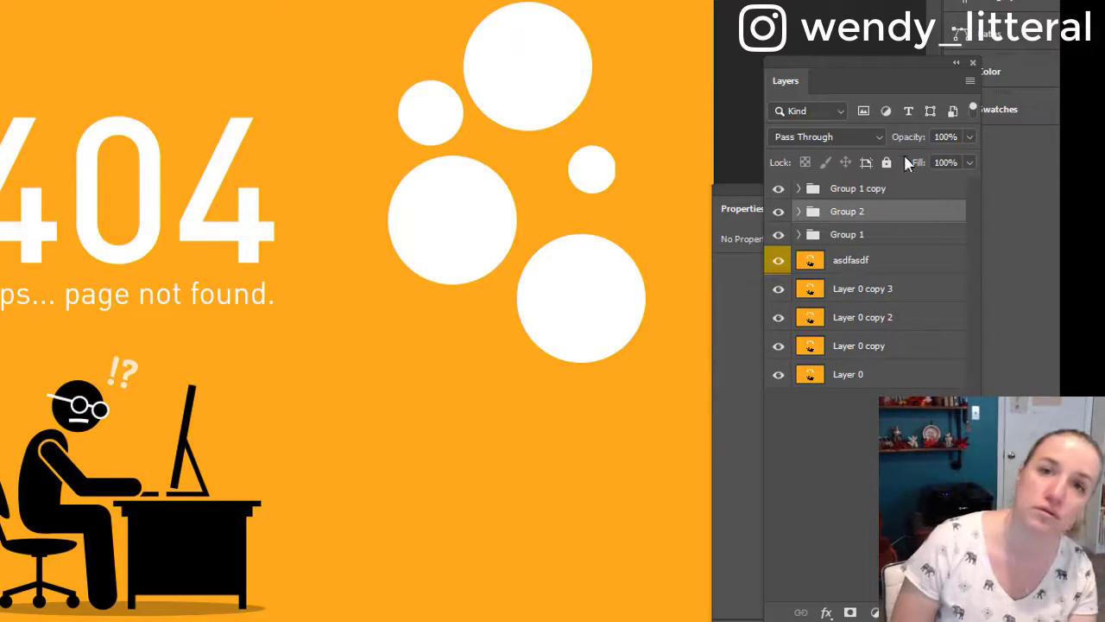
{"action": "left_click_drag", "start_coordinate": [468, 296], "coordinate": [429, 310]}
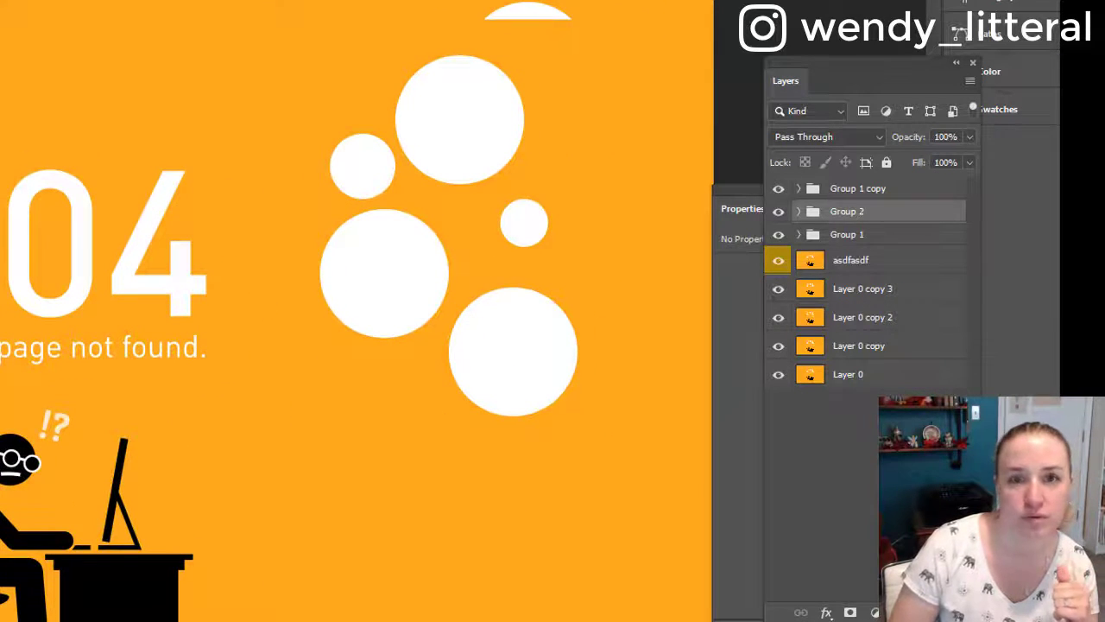